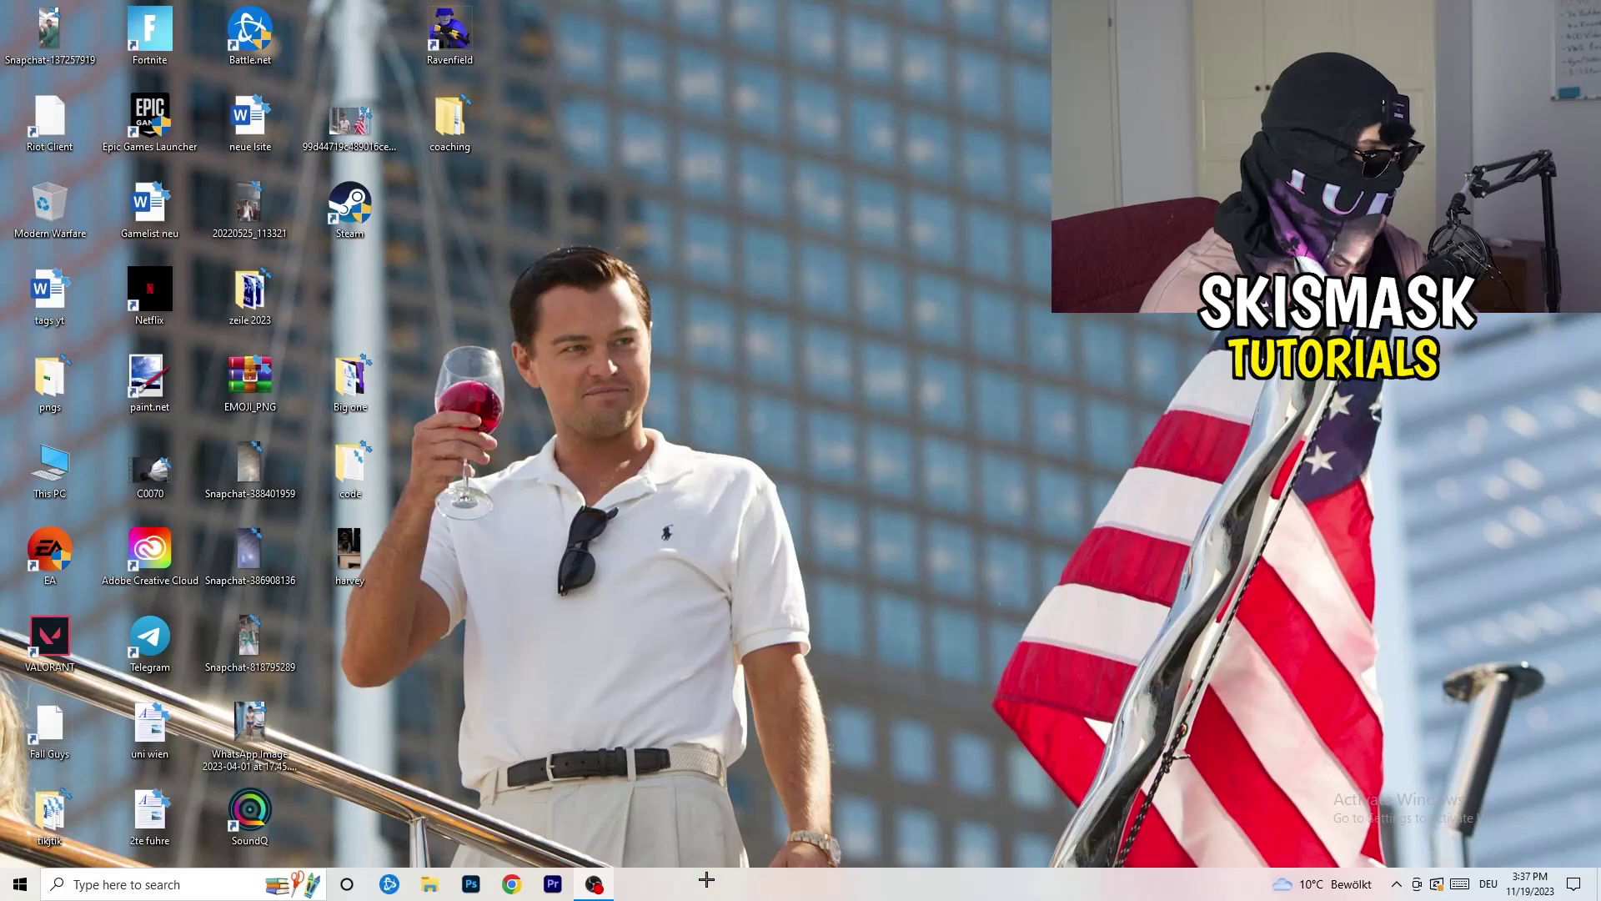
Open Task Manager from the taskbar and view the Antimalware Service Executable process's options
{"action": "right_click", "coordinate": [786, 882]}
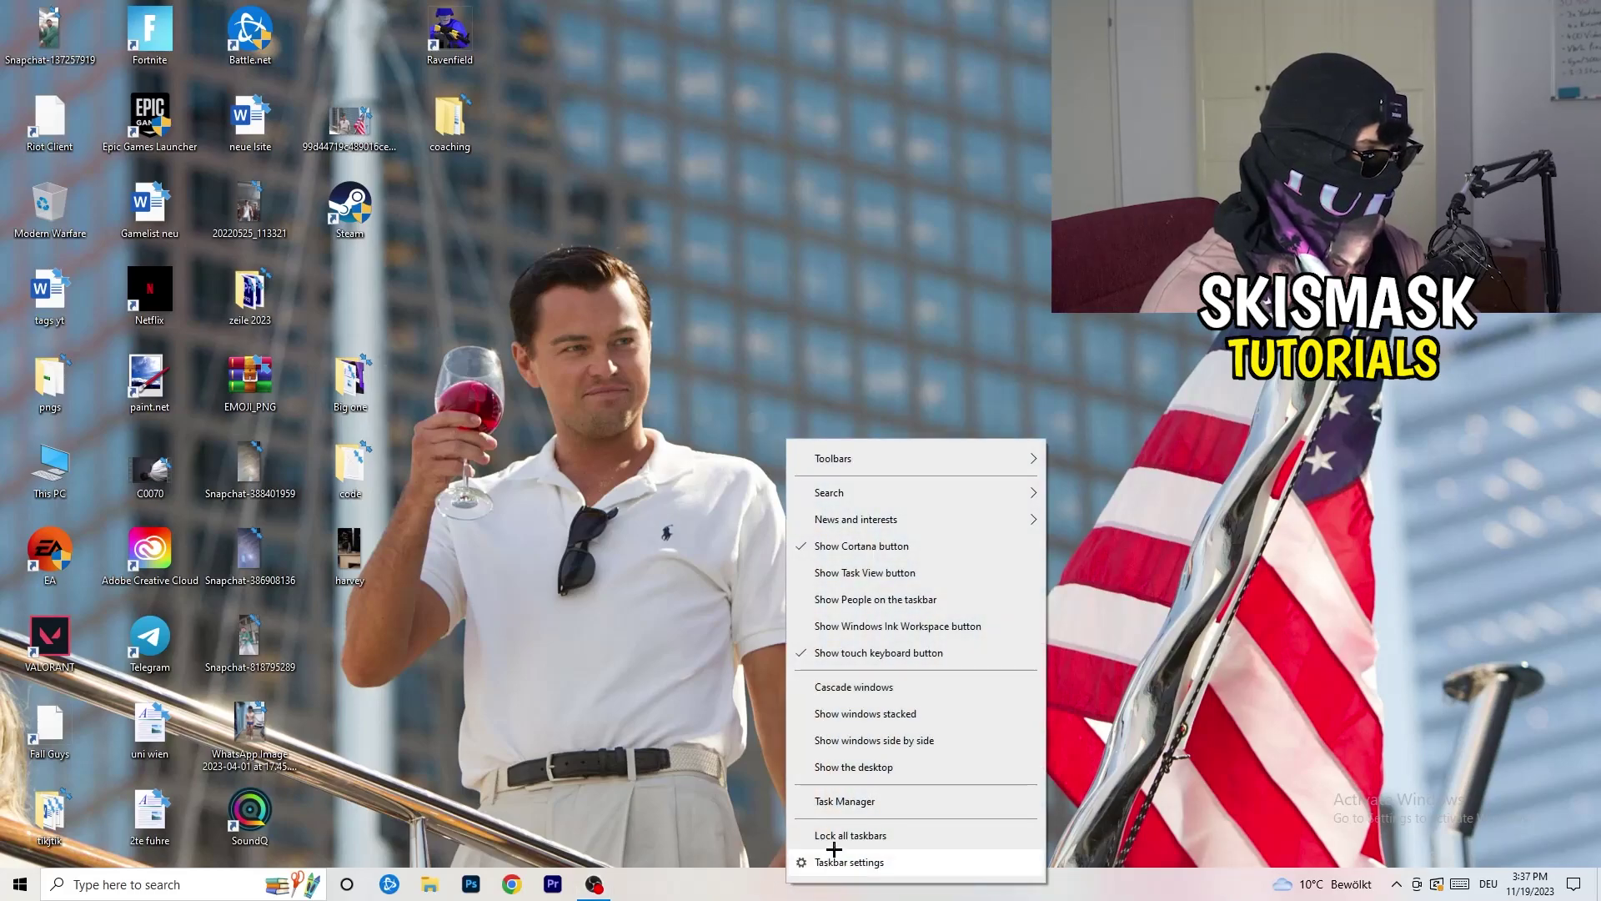
{"action": "left_click", "coordinate": [849, 799]}
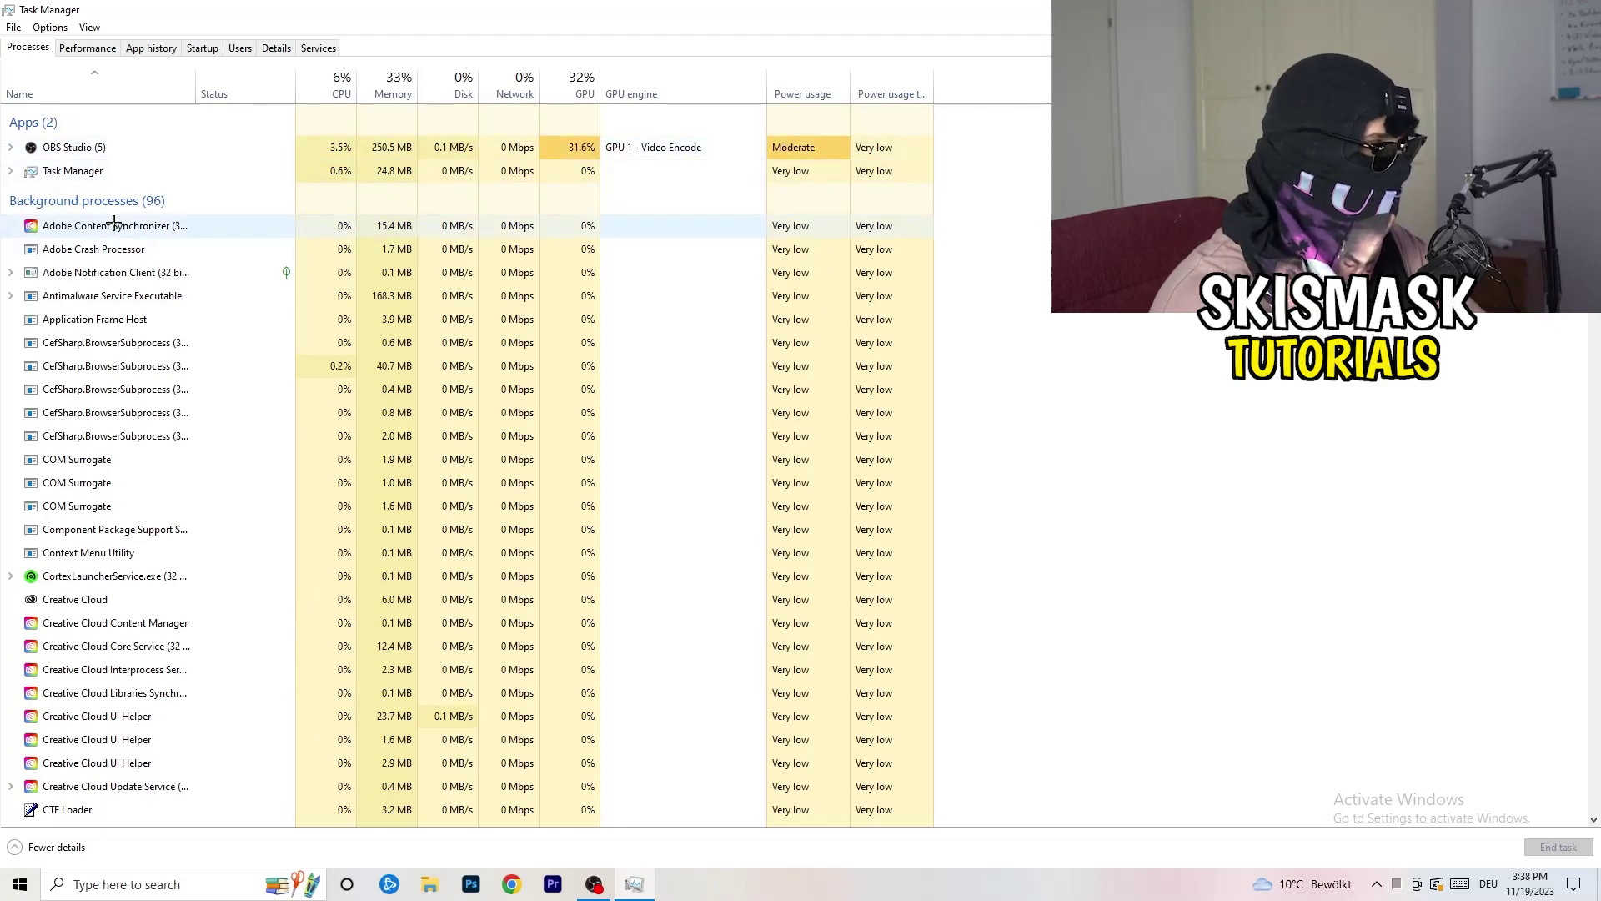
{"action": "right_click", "coordinate": [410, 294]}
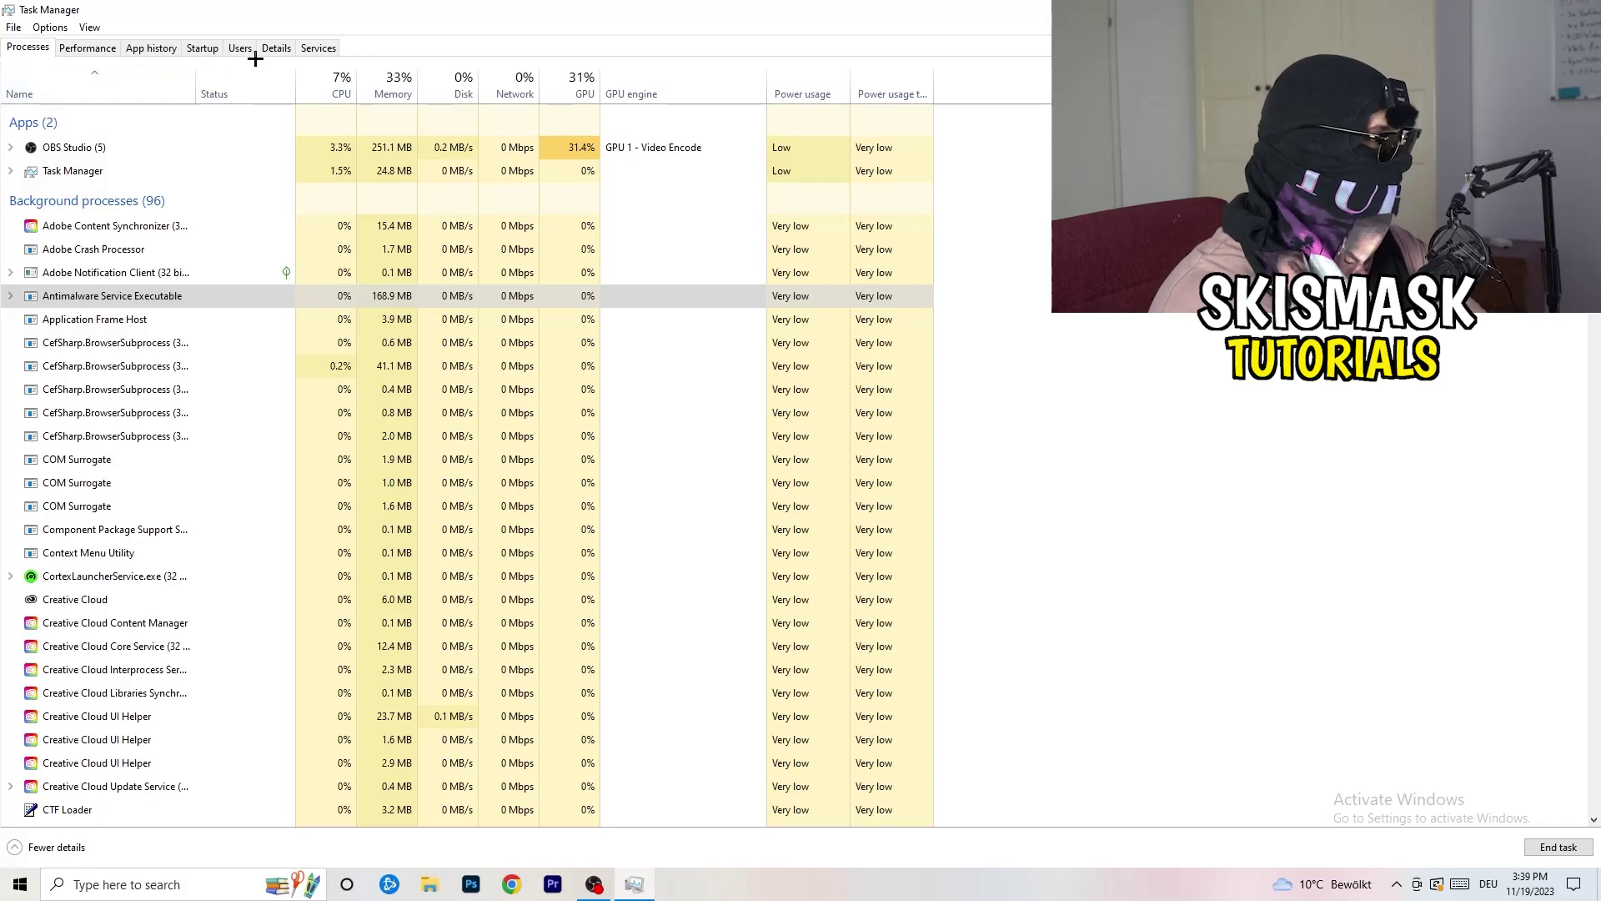
View the Startup tab and check the Dropbox, EA and File Association Helper entries without changing them
{"action": "left_click", "coordinate": [206, 50]}
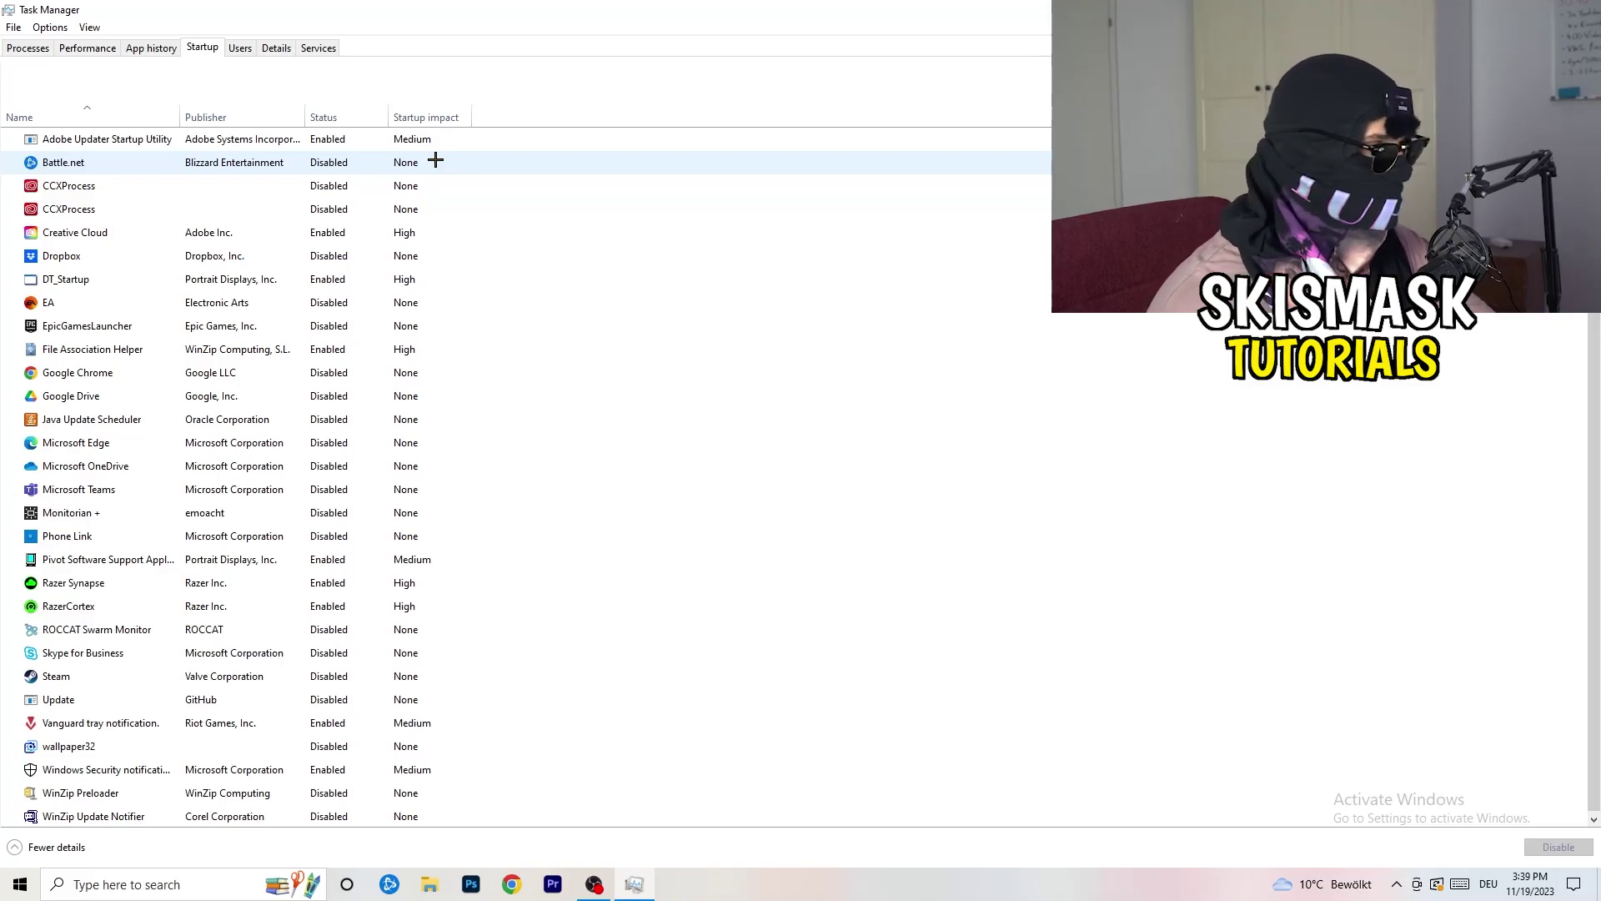
{"action": "right_click", "coordinate": [333, 253]}
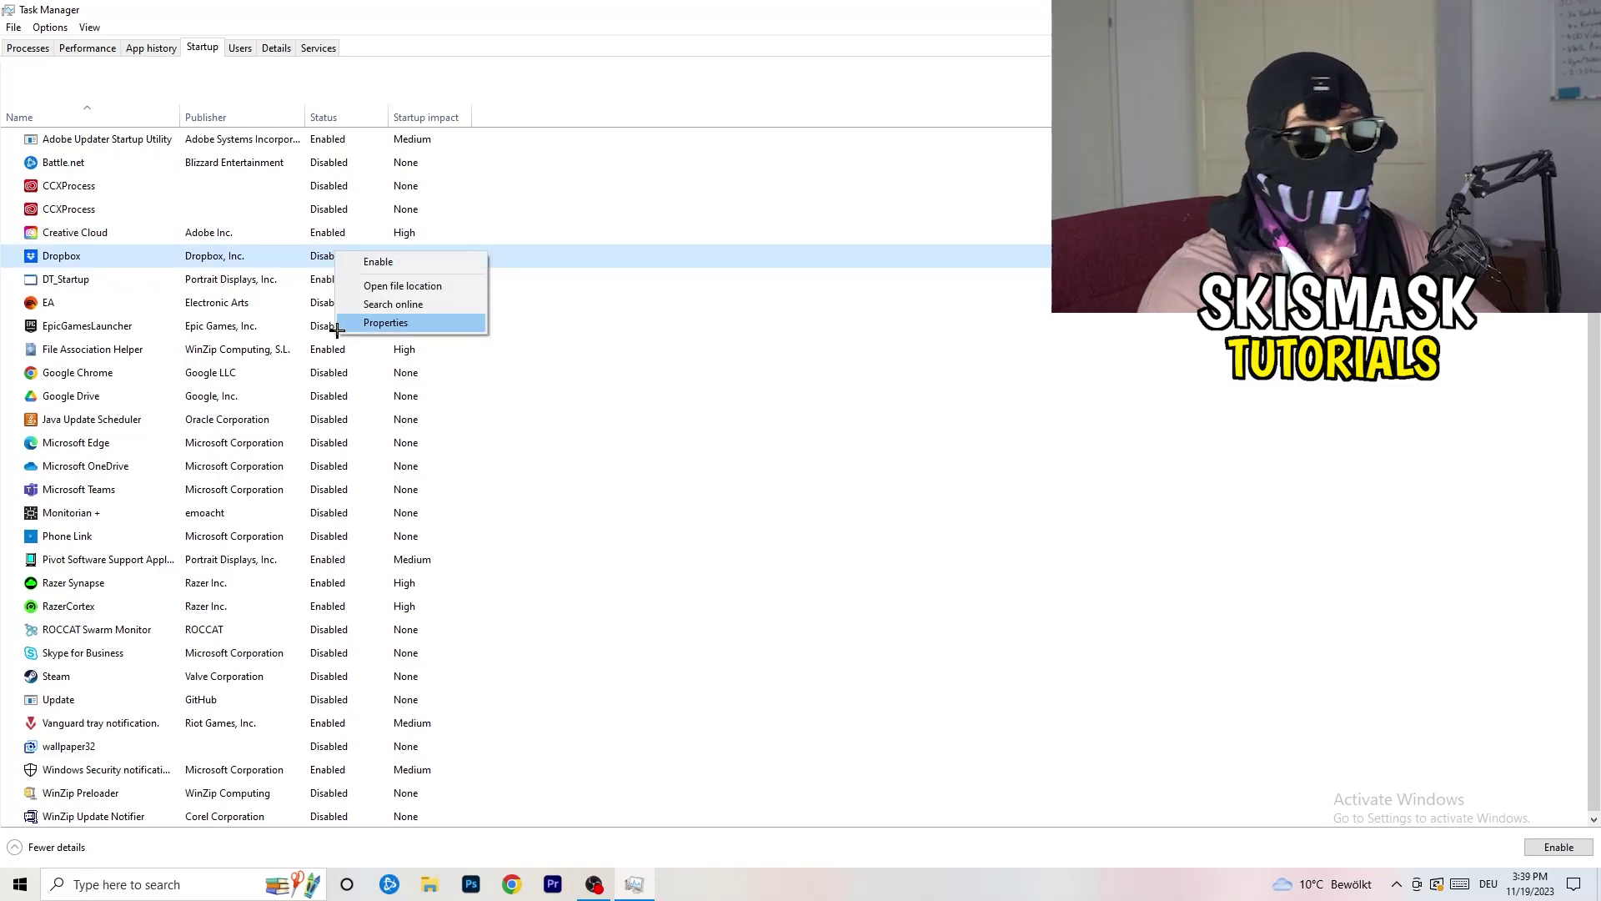
{"action": "right_click", "coordinate": [158, 306]}
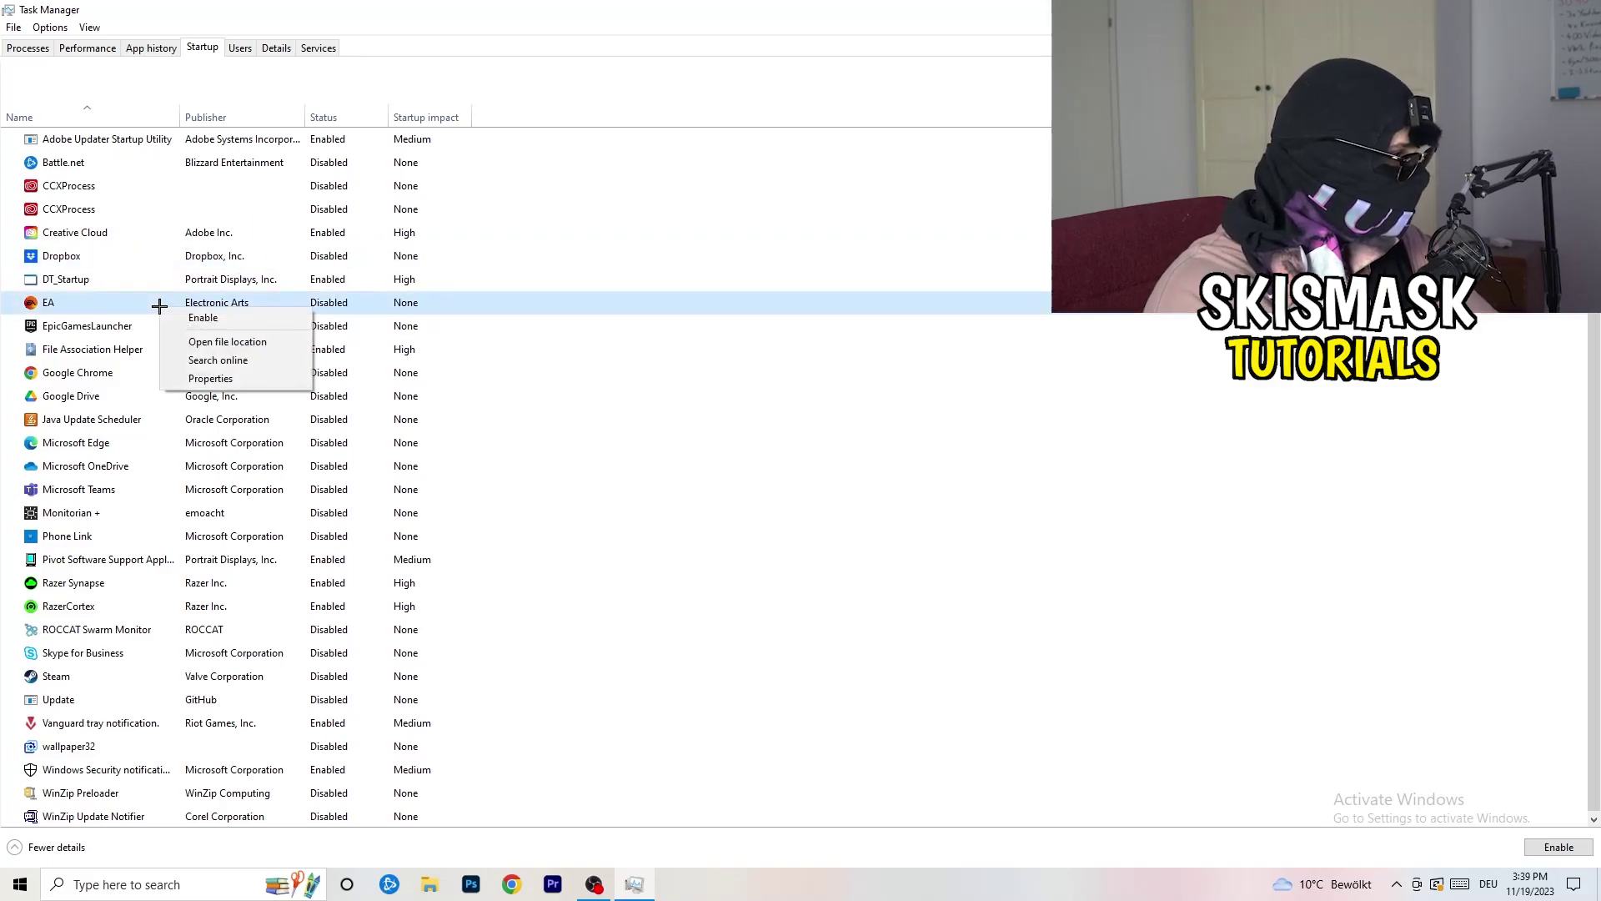
{"action": "left_click", "coordinate": [1059, 437]}
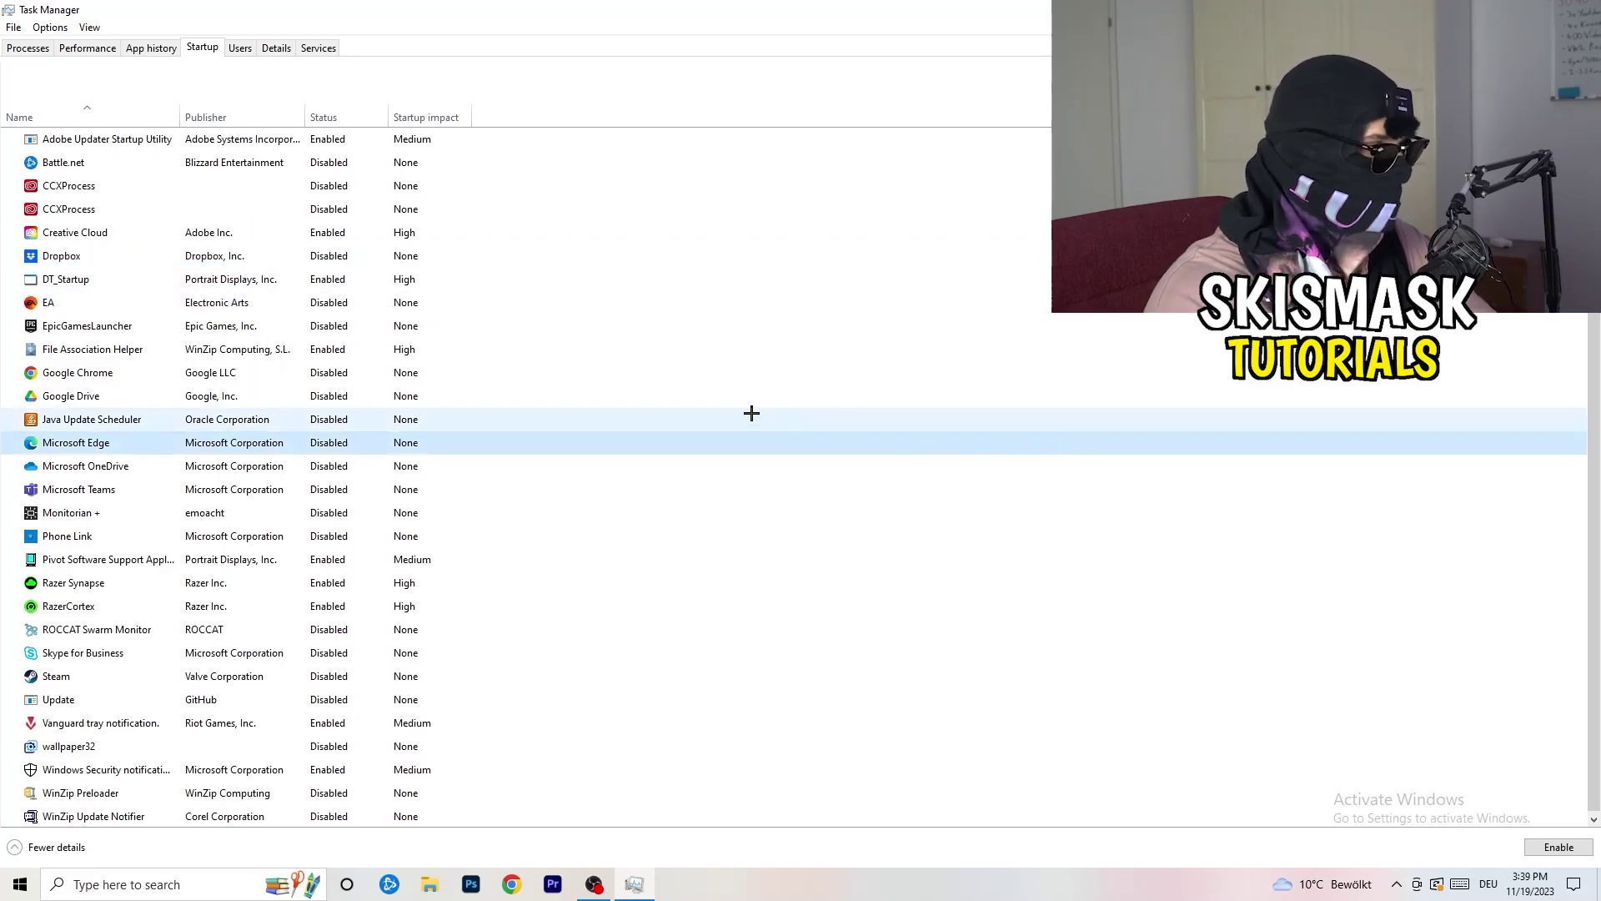
{"action": "right_click", "coordinate": [330, 354]}
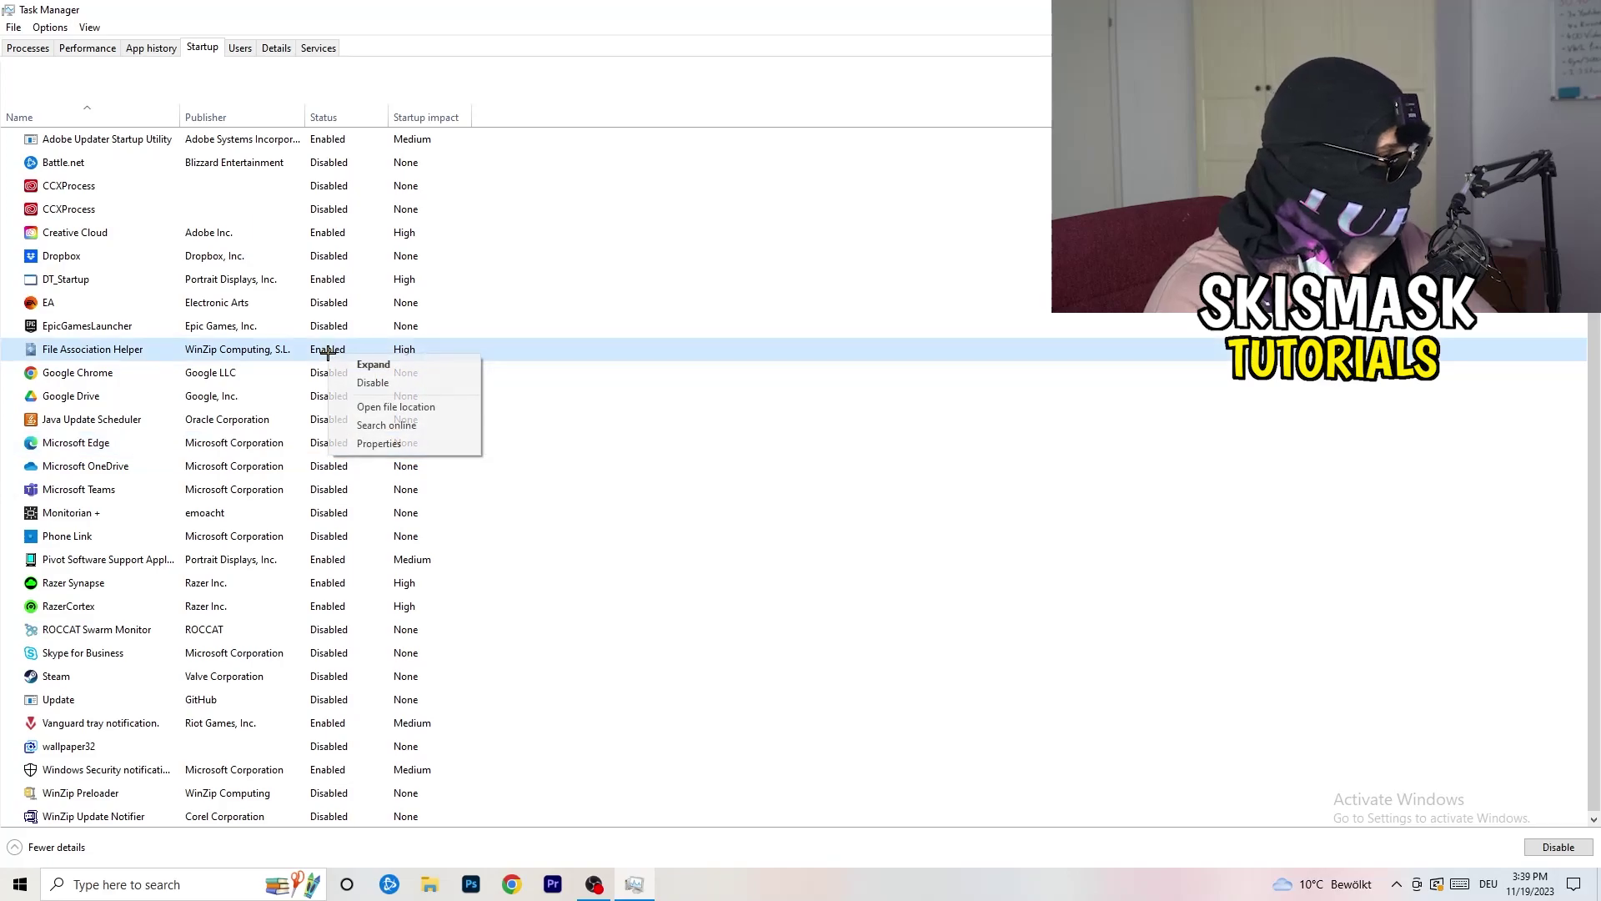
{"action": "left_click", "coordinate": [718, 418]}
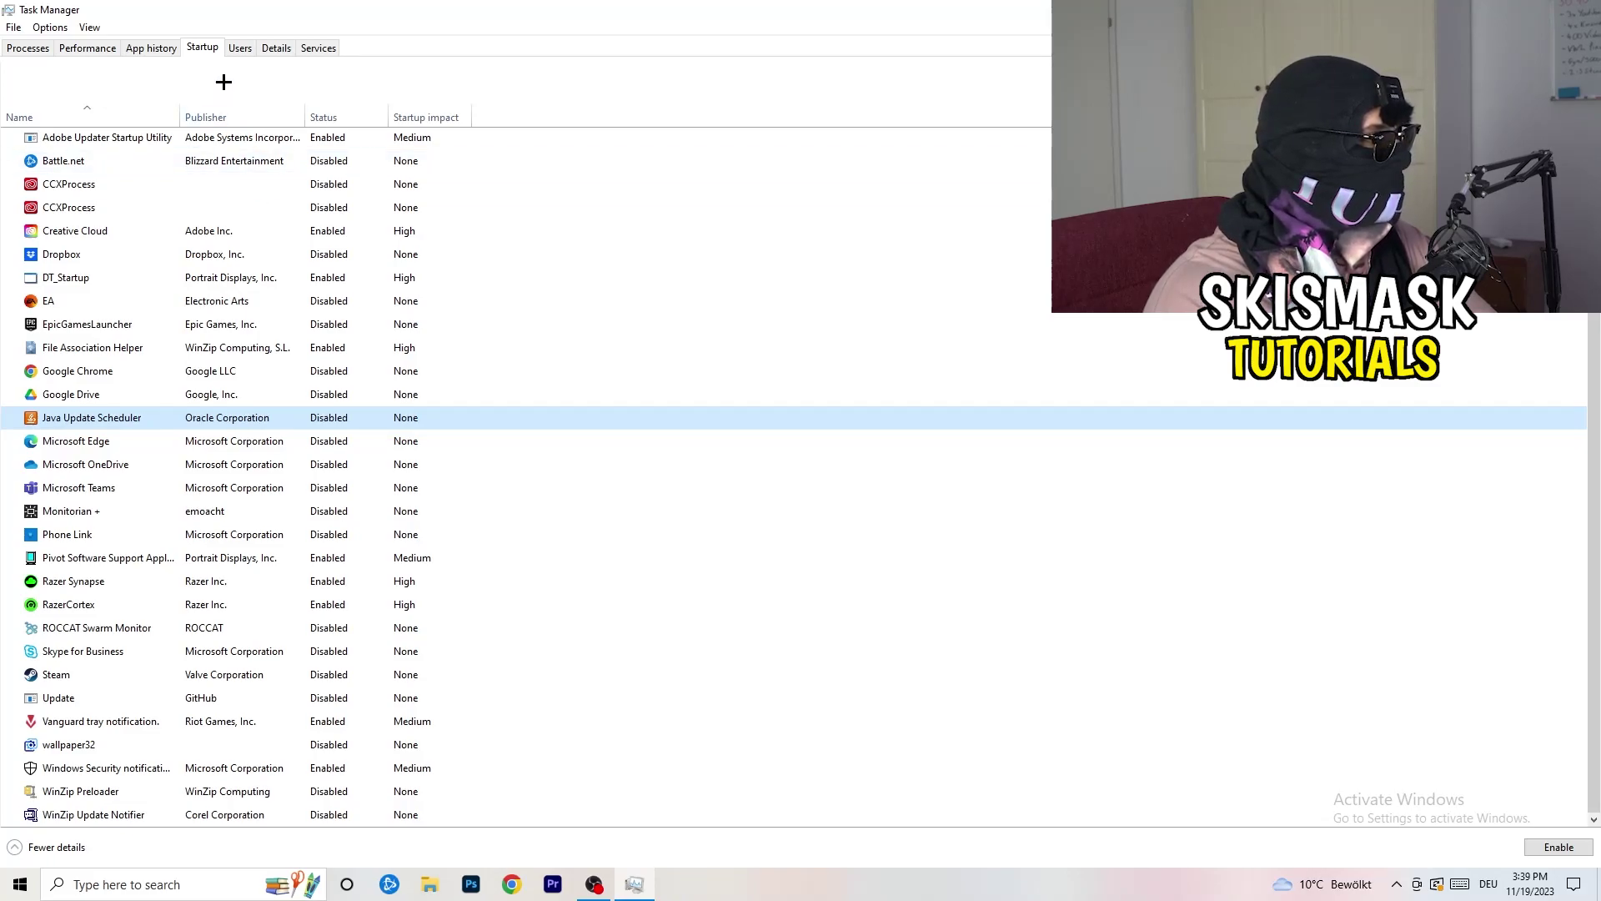
Switch from Performance to the Details process list and scroll down
{"action": "left_click", "coordinate": [91, 48]}
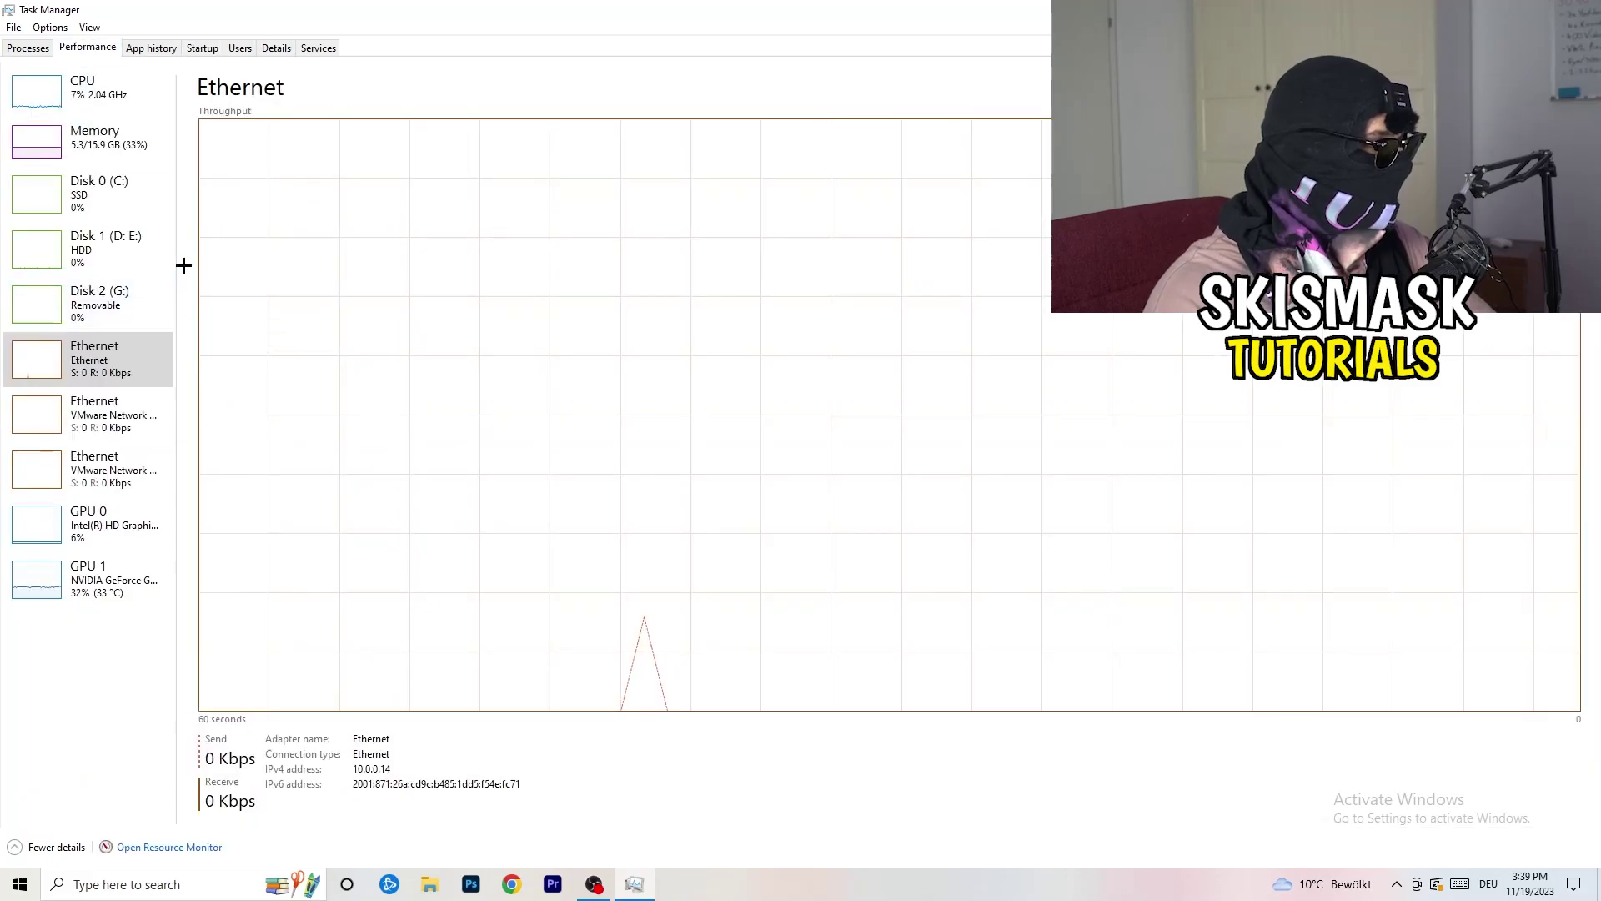
{"action": "left_click", "coordinate": [280, 50]}
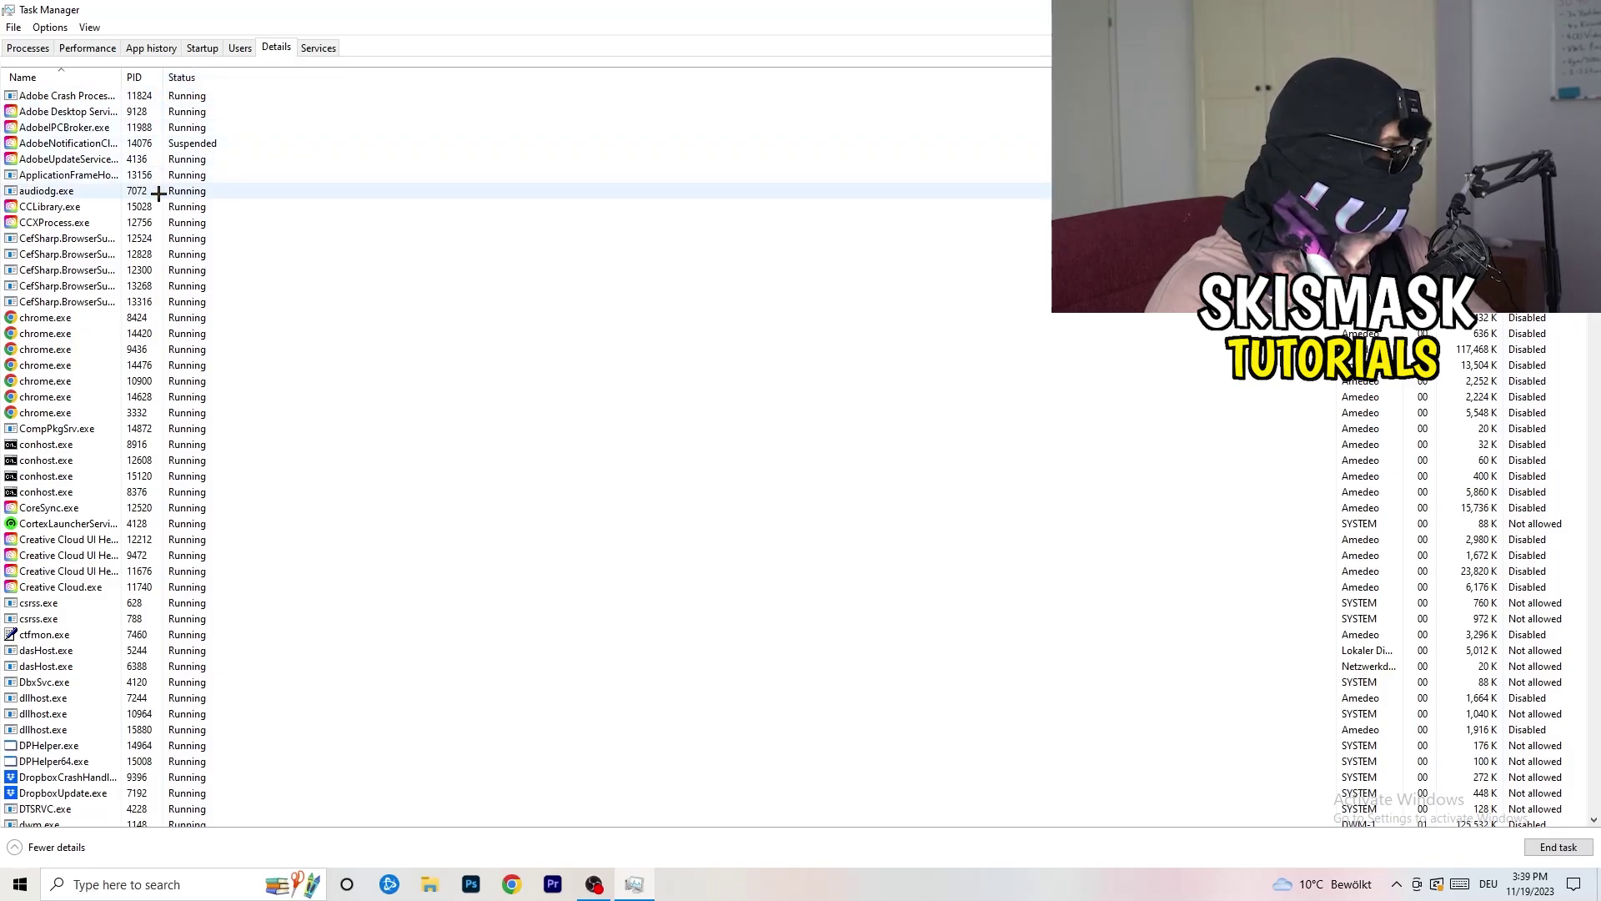
{"action": "scroll", "coordinate": [168, 403], "scroll_direction": "down", "scroll_amount": 6}
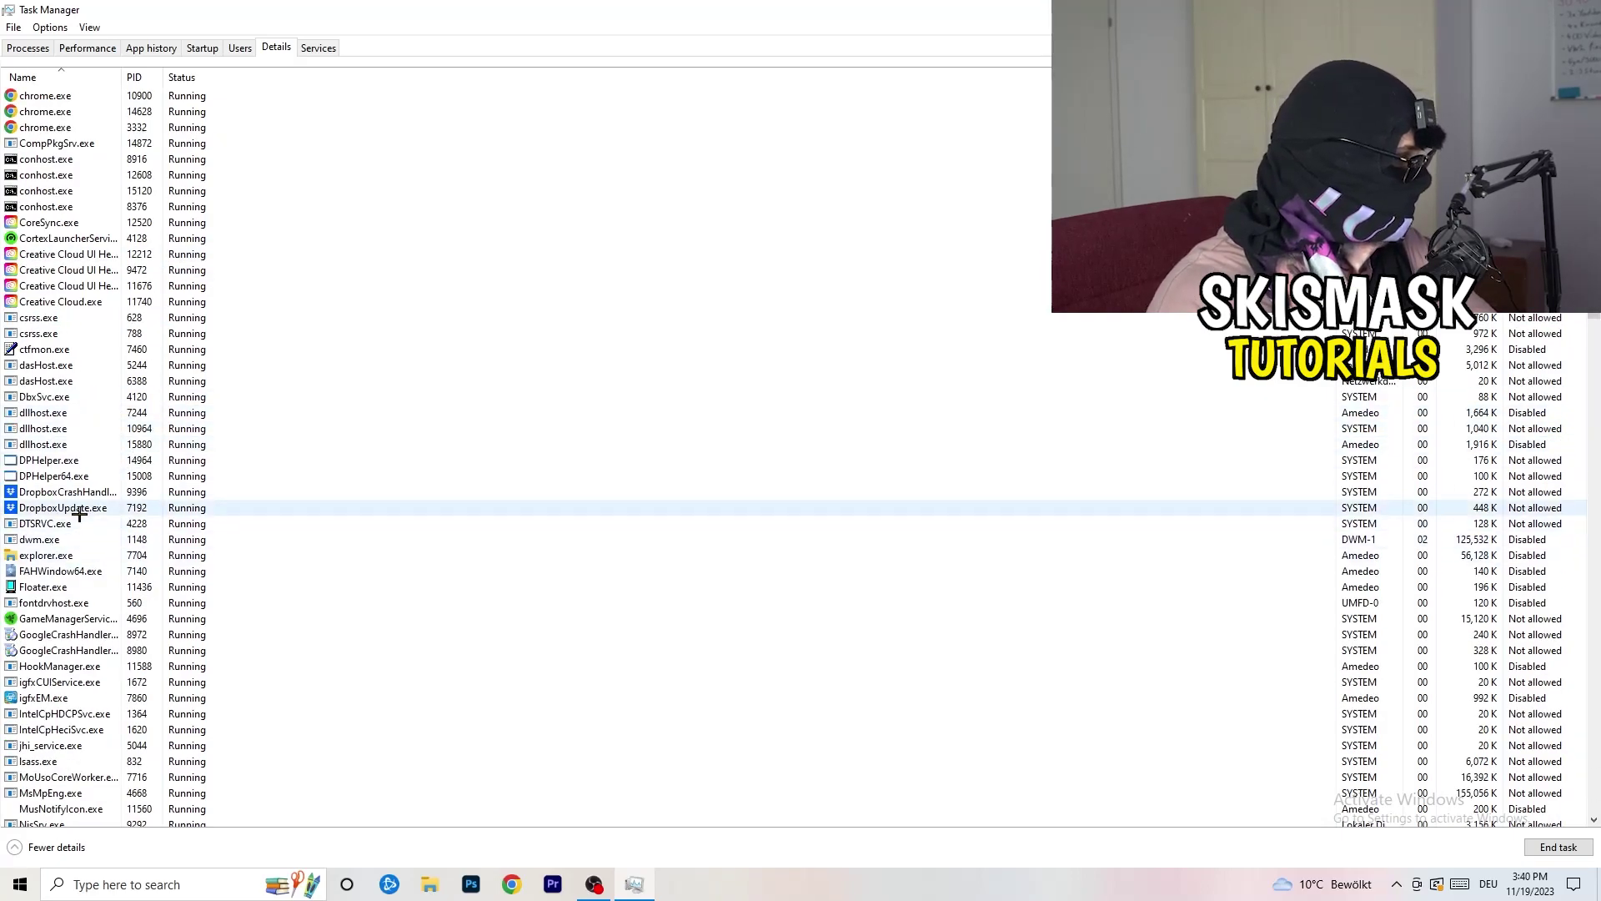
Check DropboxCrashHandler's Set priority choices, leaving it at Normal
{"action": "right_click", "coordinate": [65, 493]}
{"action": "right_click", "coordinate": [135, 484]}
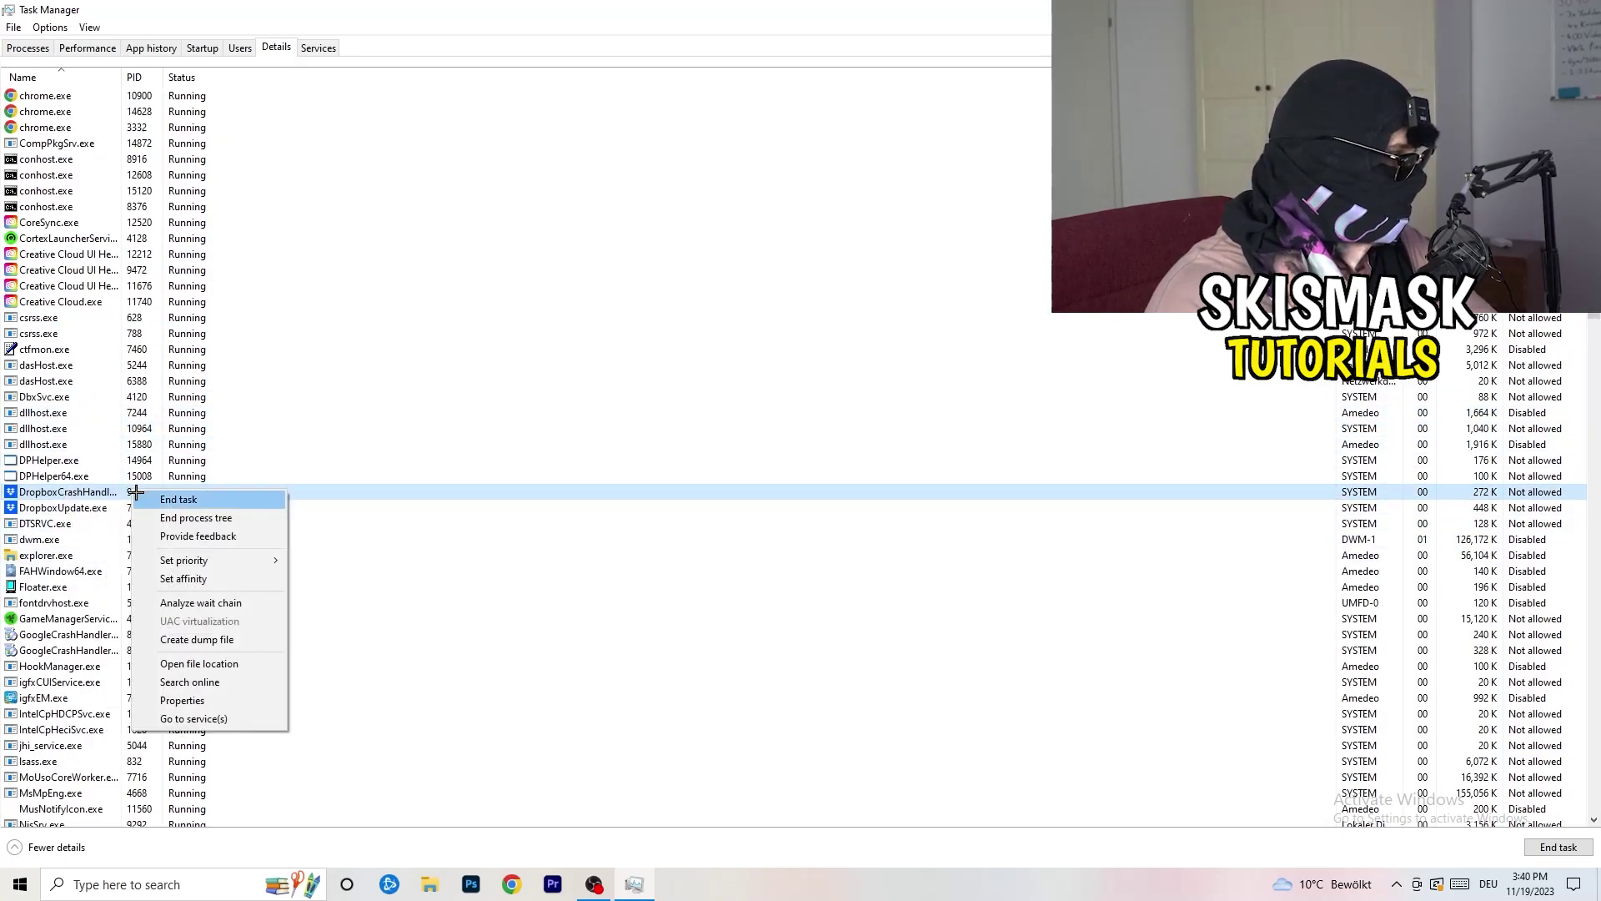
{"action": "right_click", "coordinate": [128, 492]}
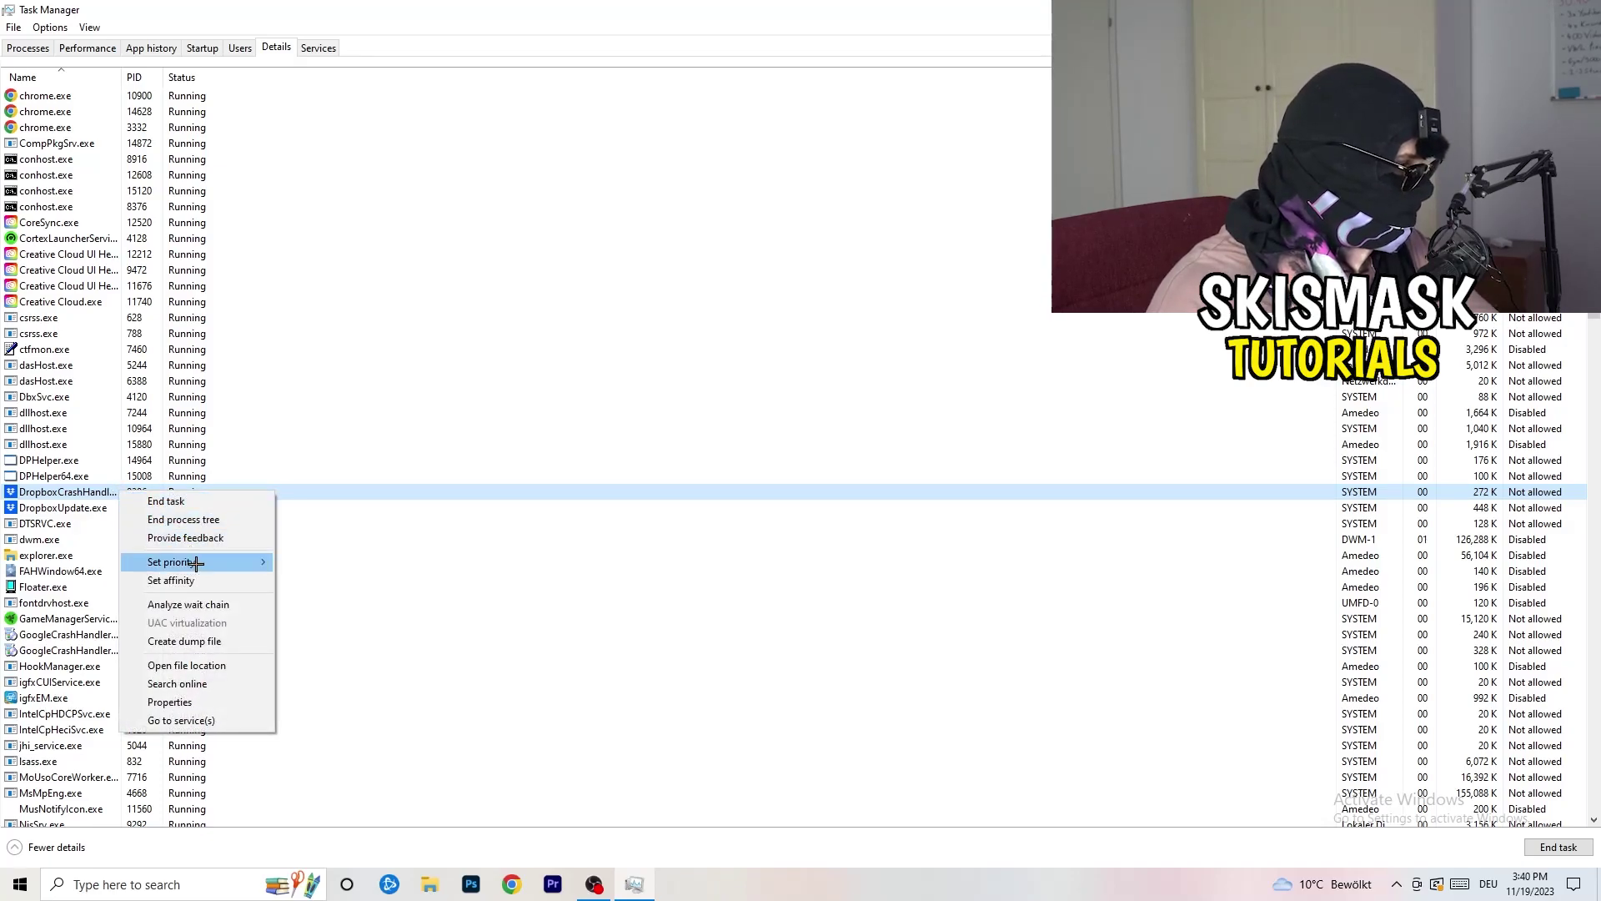
{"action": "mouse_move", "coordinate": [190, 561]}
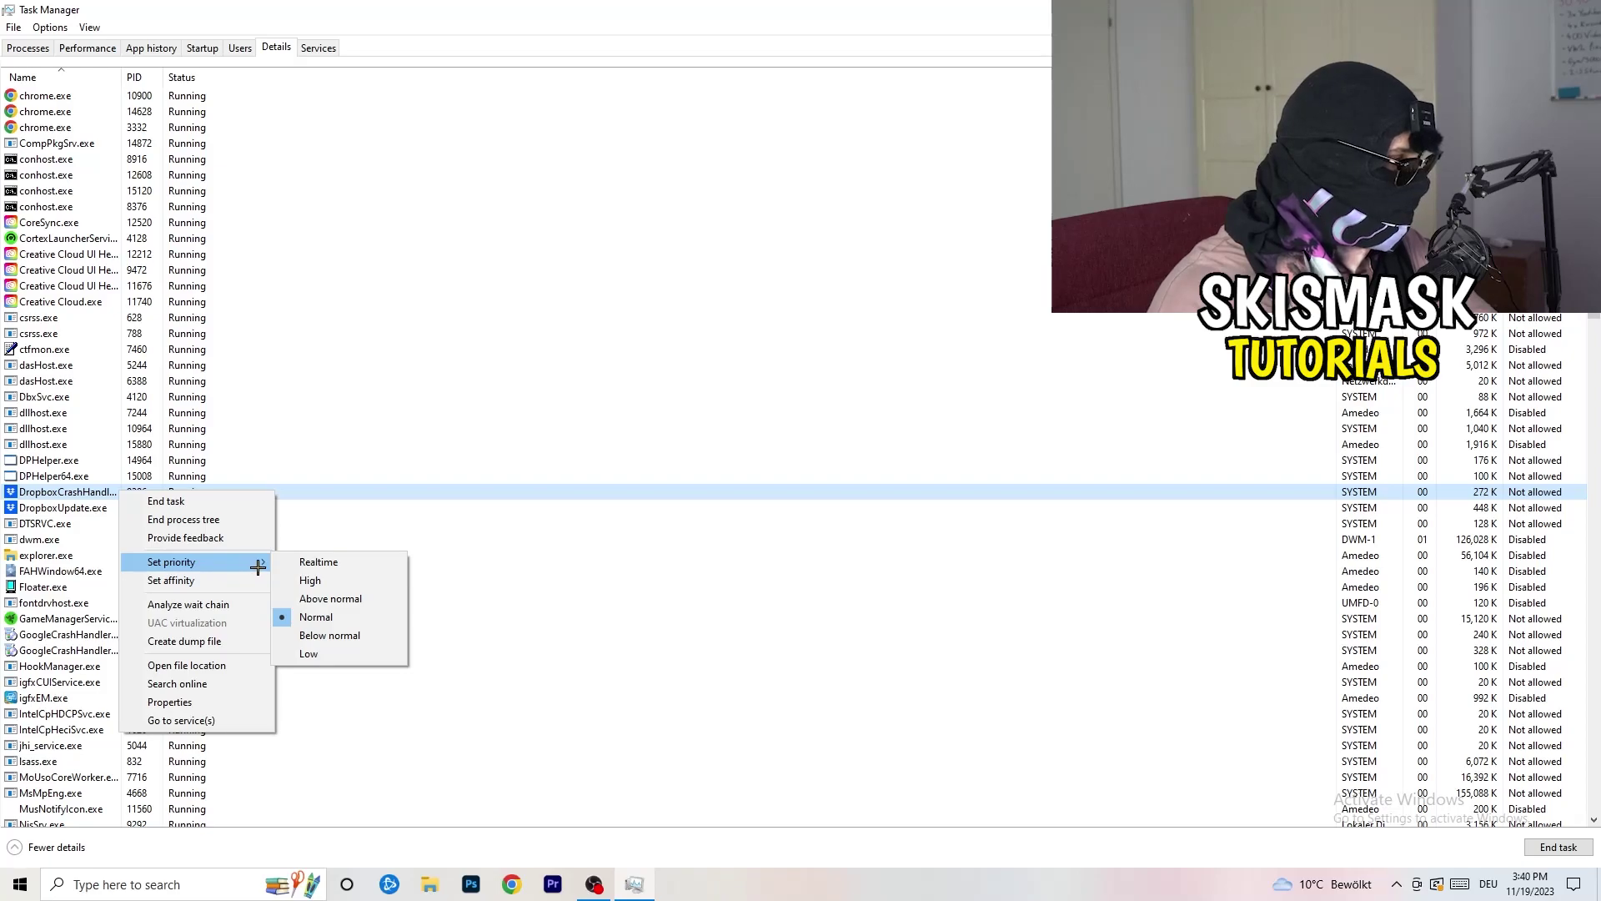
{"action": "left_click", "coordinate": [196, 561]}
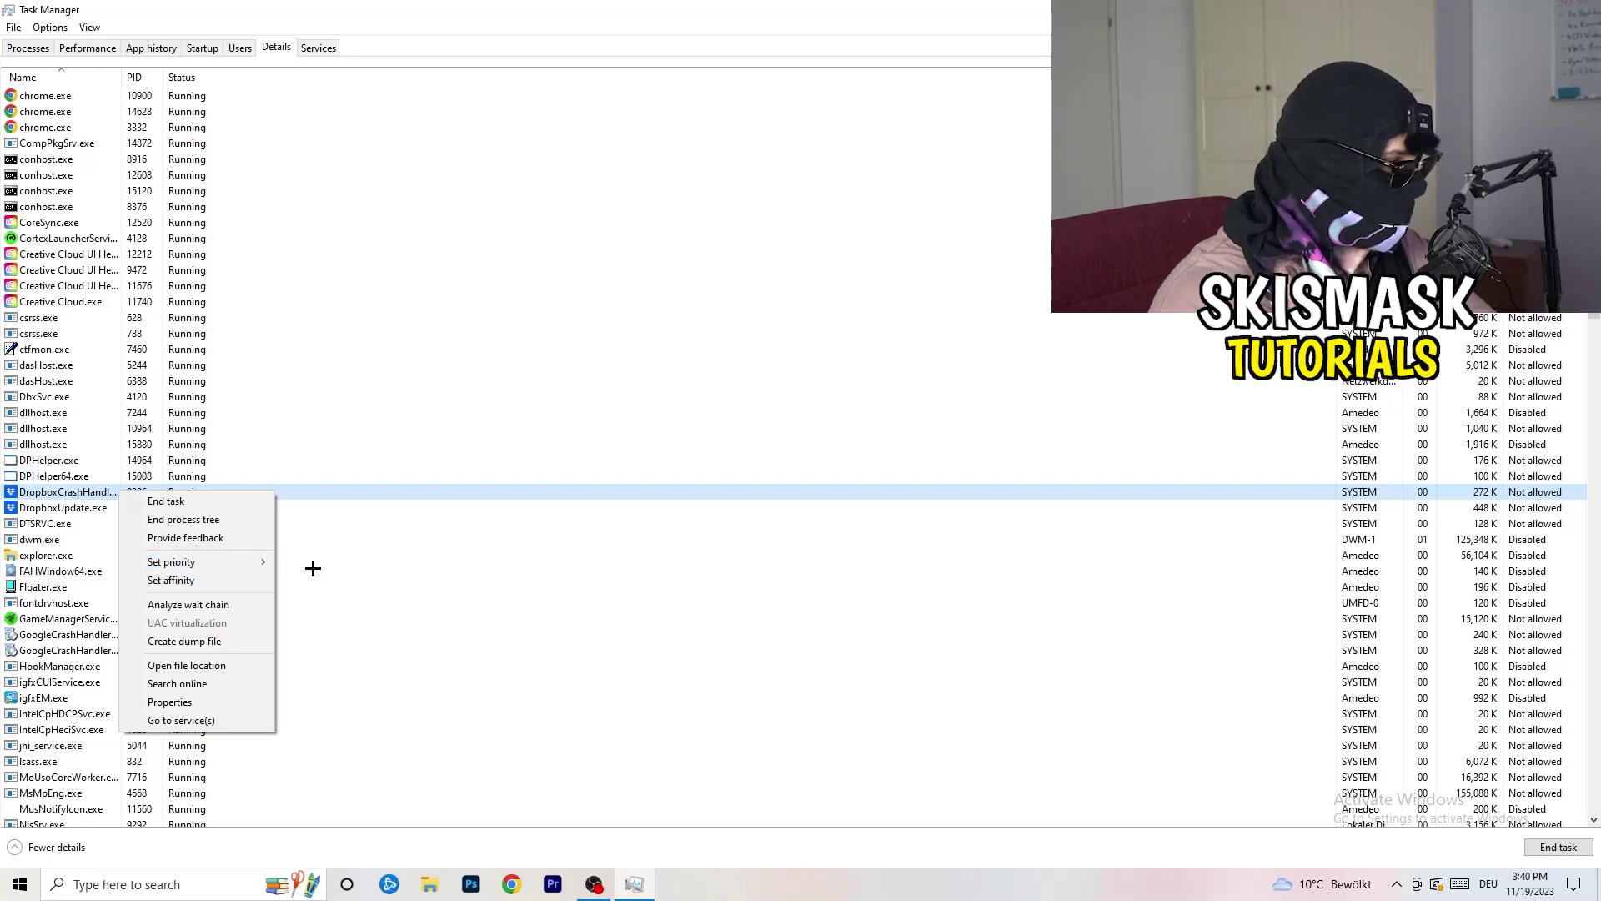
{"action": "mouse_move", "coordinate": [218, 561]}
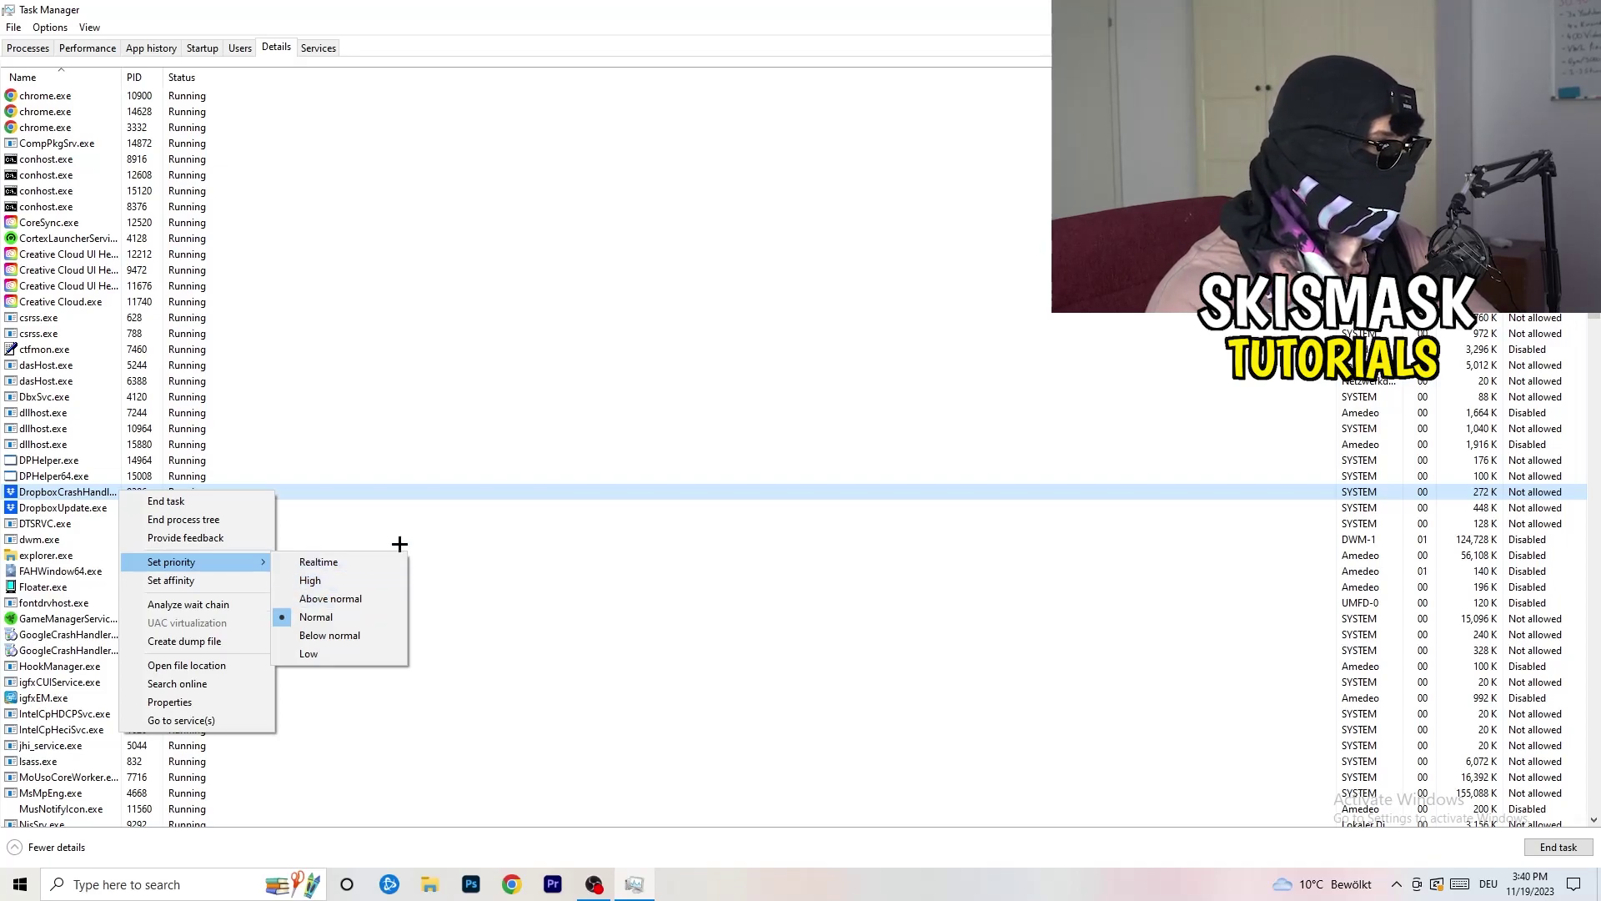
{"action": "left_click", "coordinate": [722, 111]}
Close Task Manager and launch Settings by searching 'sett' from Start
{"action": "key", "text": "alt+F4"}
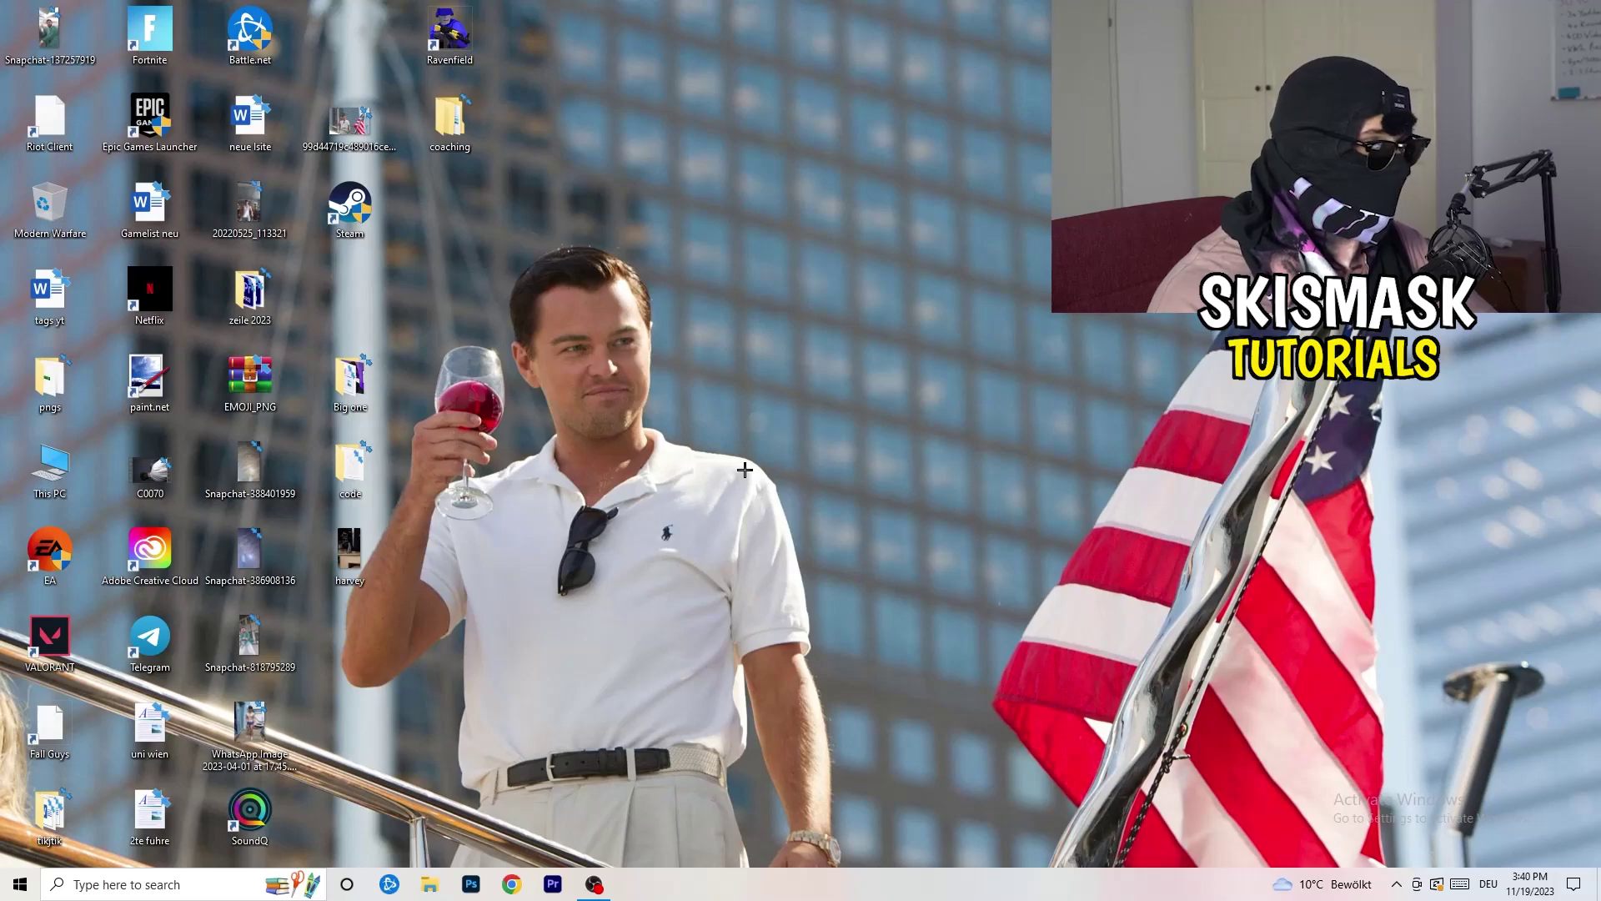
{"action": "key", "text": "super"}
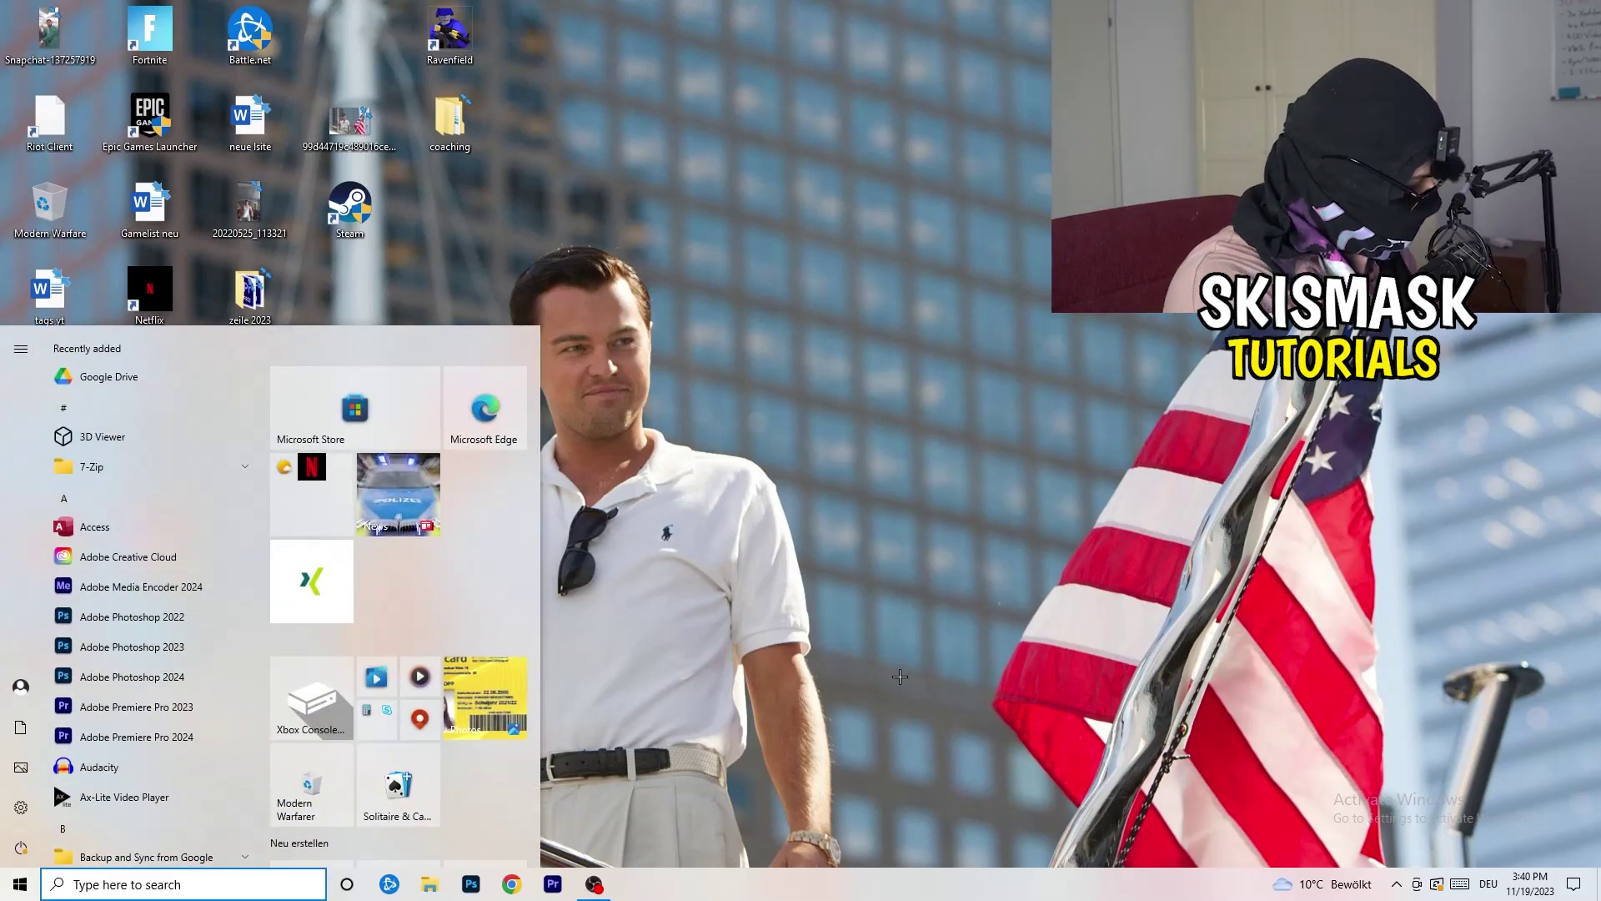
{"action": "type", "text": "sett"}
{"action": "key", "text": "Return"}
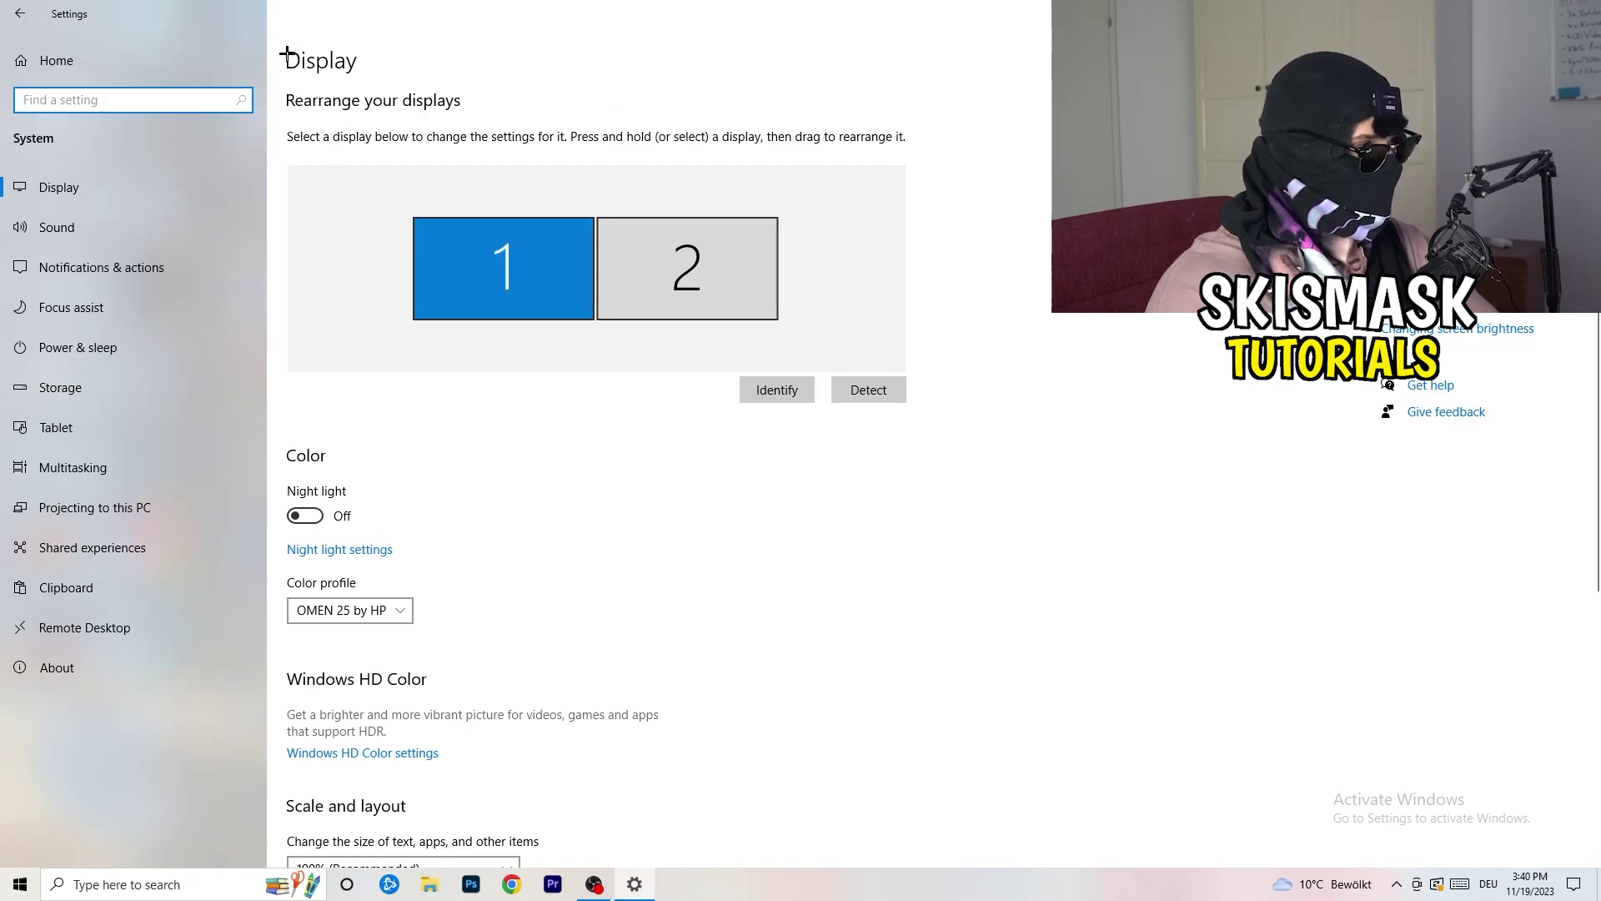
Review the display scale choices, keeping the scale at 100%
{"action": "left_click", "coordinate": [323, 66]}
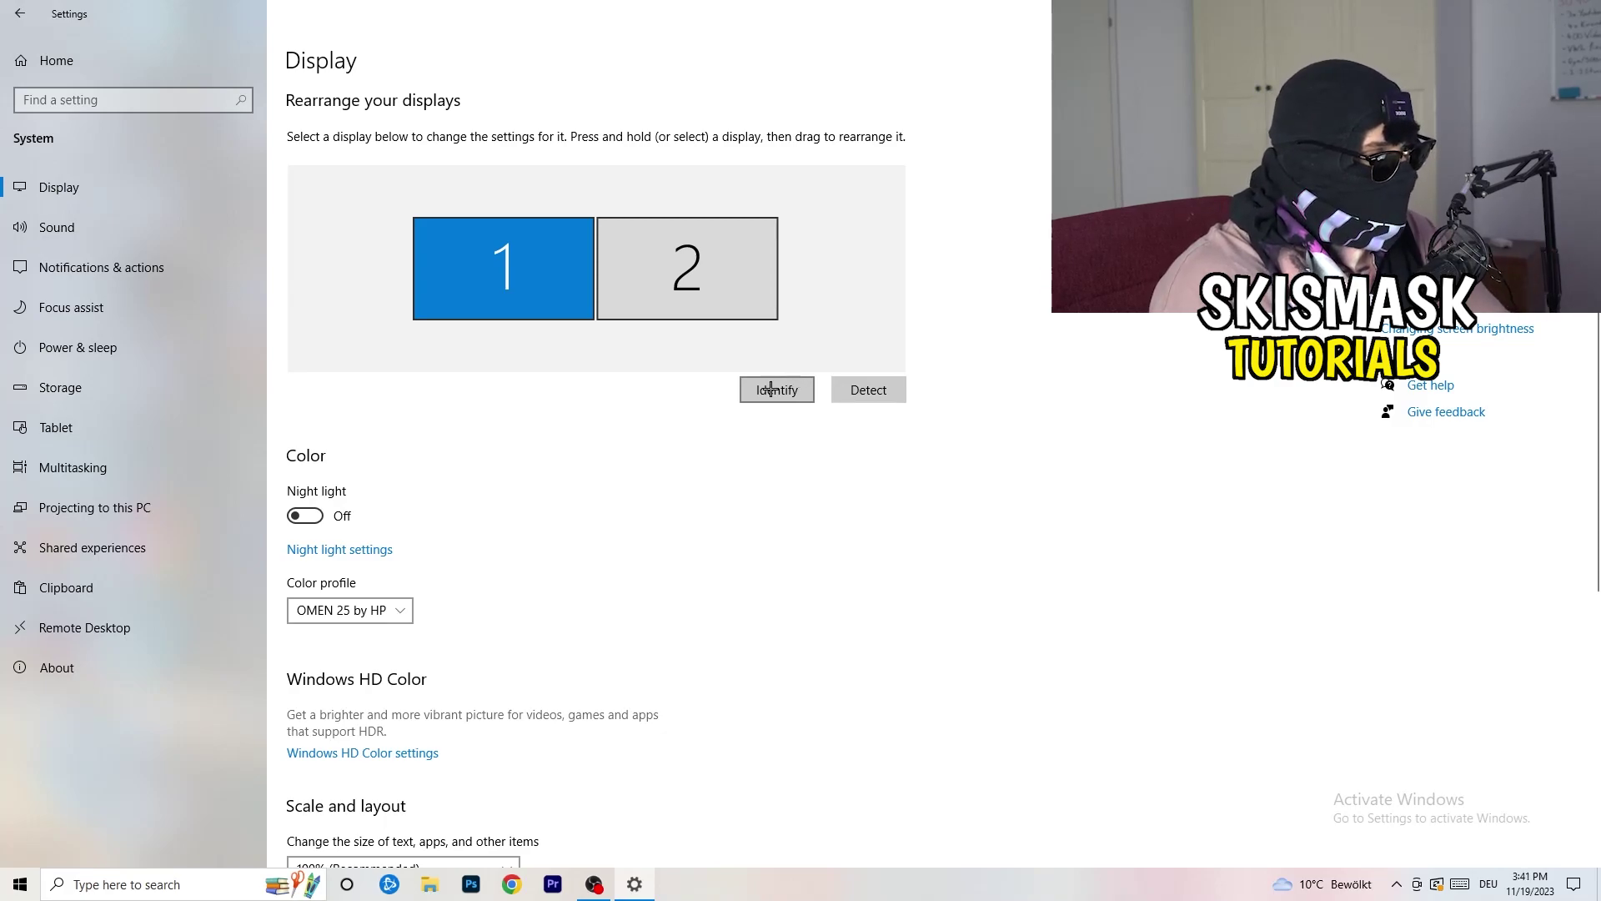
{"action": "scroll", "coordinate": [565, 457], "scroll_direction": "down", "scroll_amount": 1}
{"action": "scroll", "coordinate": [565, 457], "scroll_direction": "up", "scroll_amount": 1}
{"action": "scroll", "coordinate": [566, 459], "scroll_direction": "down", "scroll_amount": 3}
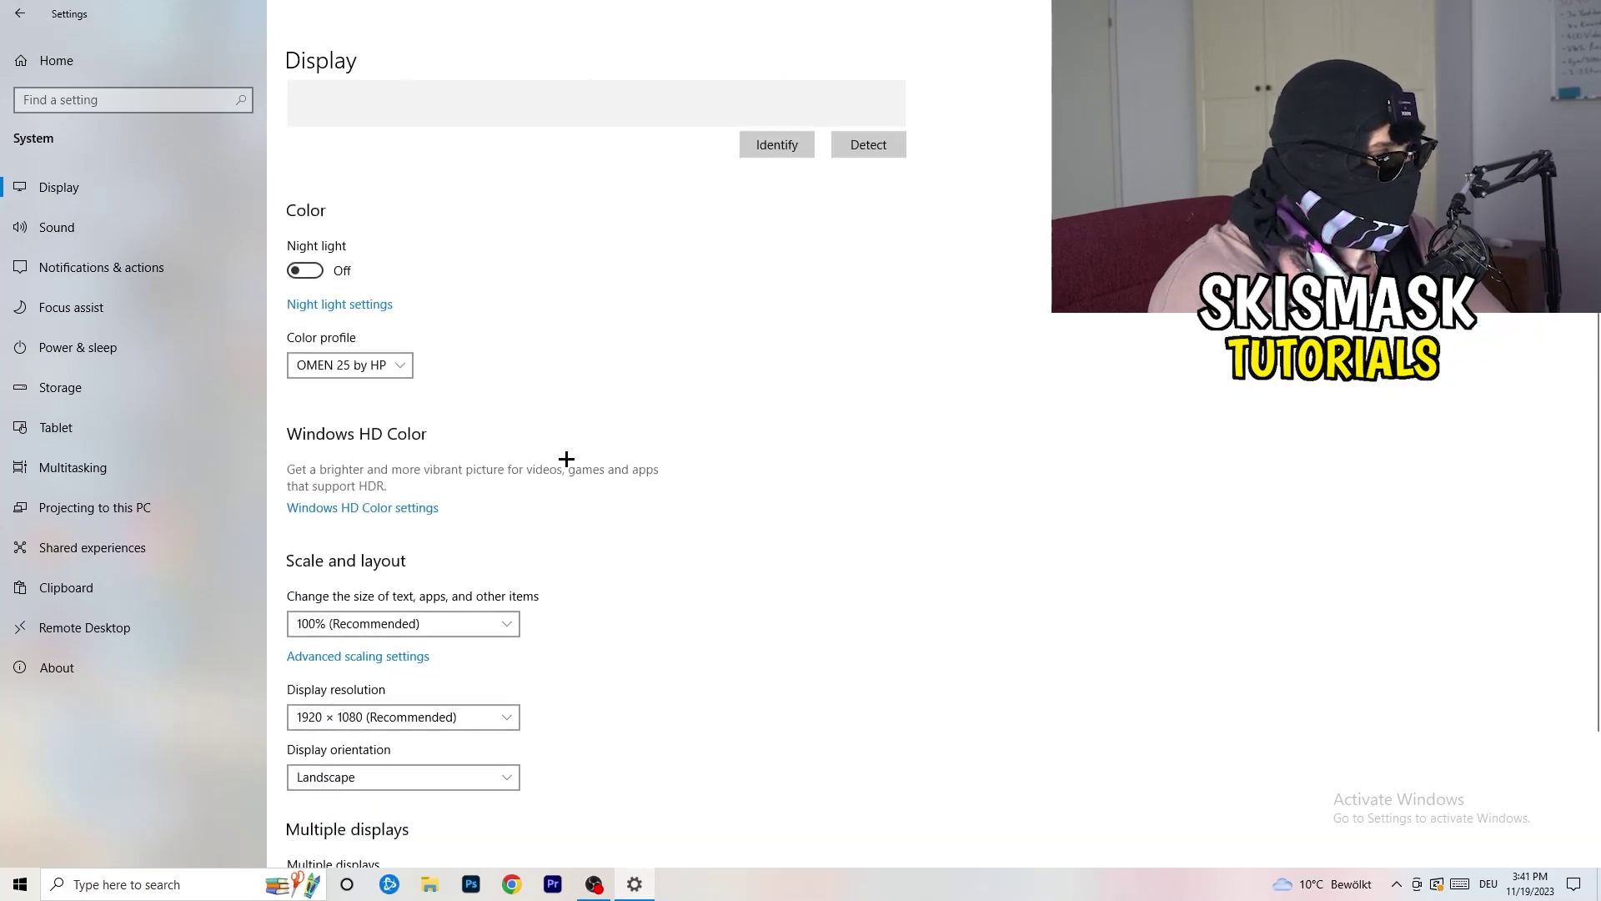
{"action": "scroll", "coordinate": [566, 458], "scroll_direction": "down", "scroll_amount": 3}
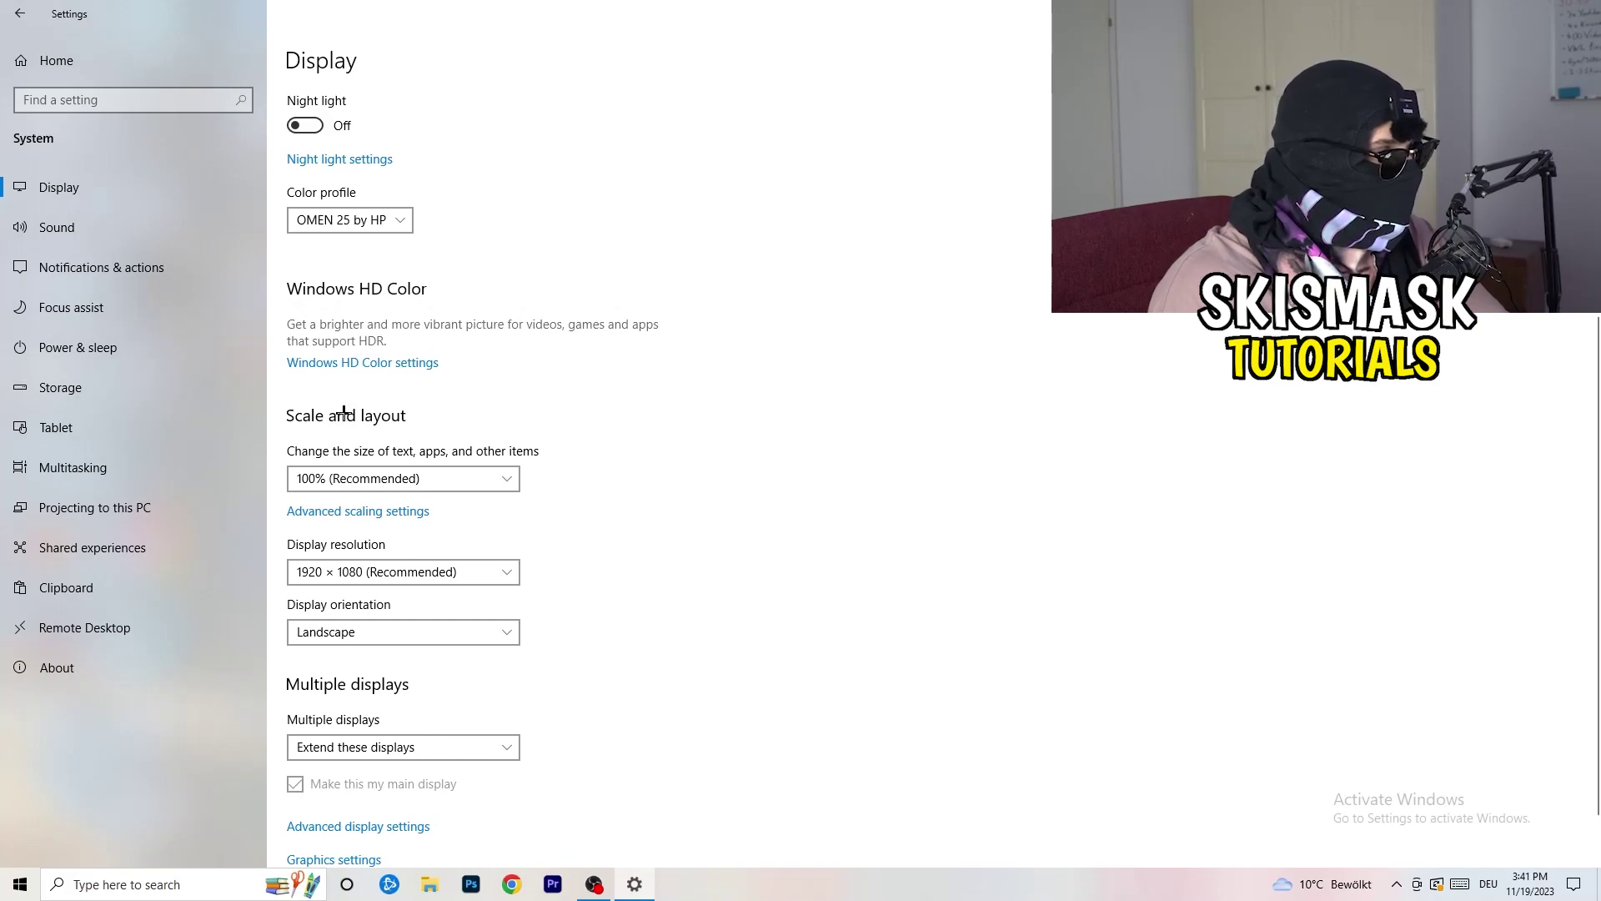
{"action": "left_click", "coordinate": [490, 477]}
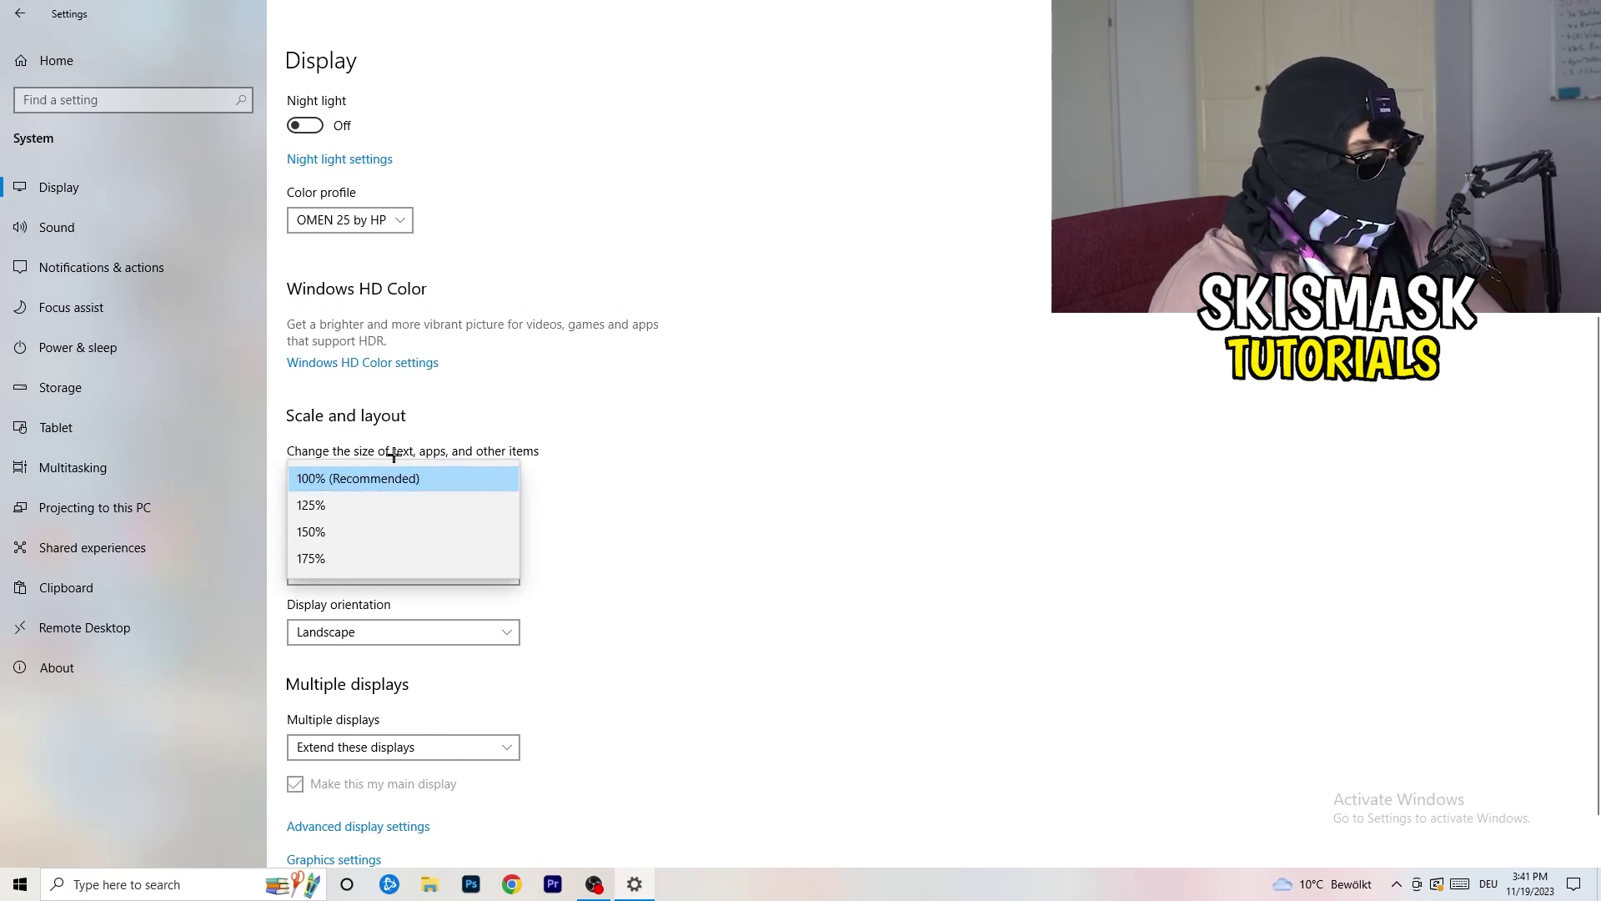
{"action": "left_click", "coordinate": [564, 450]}
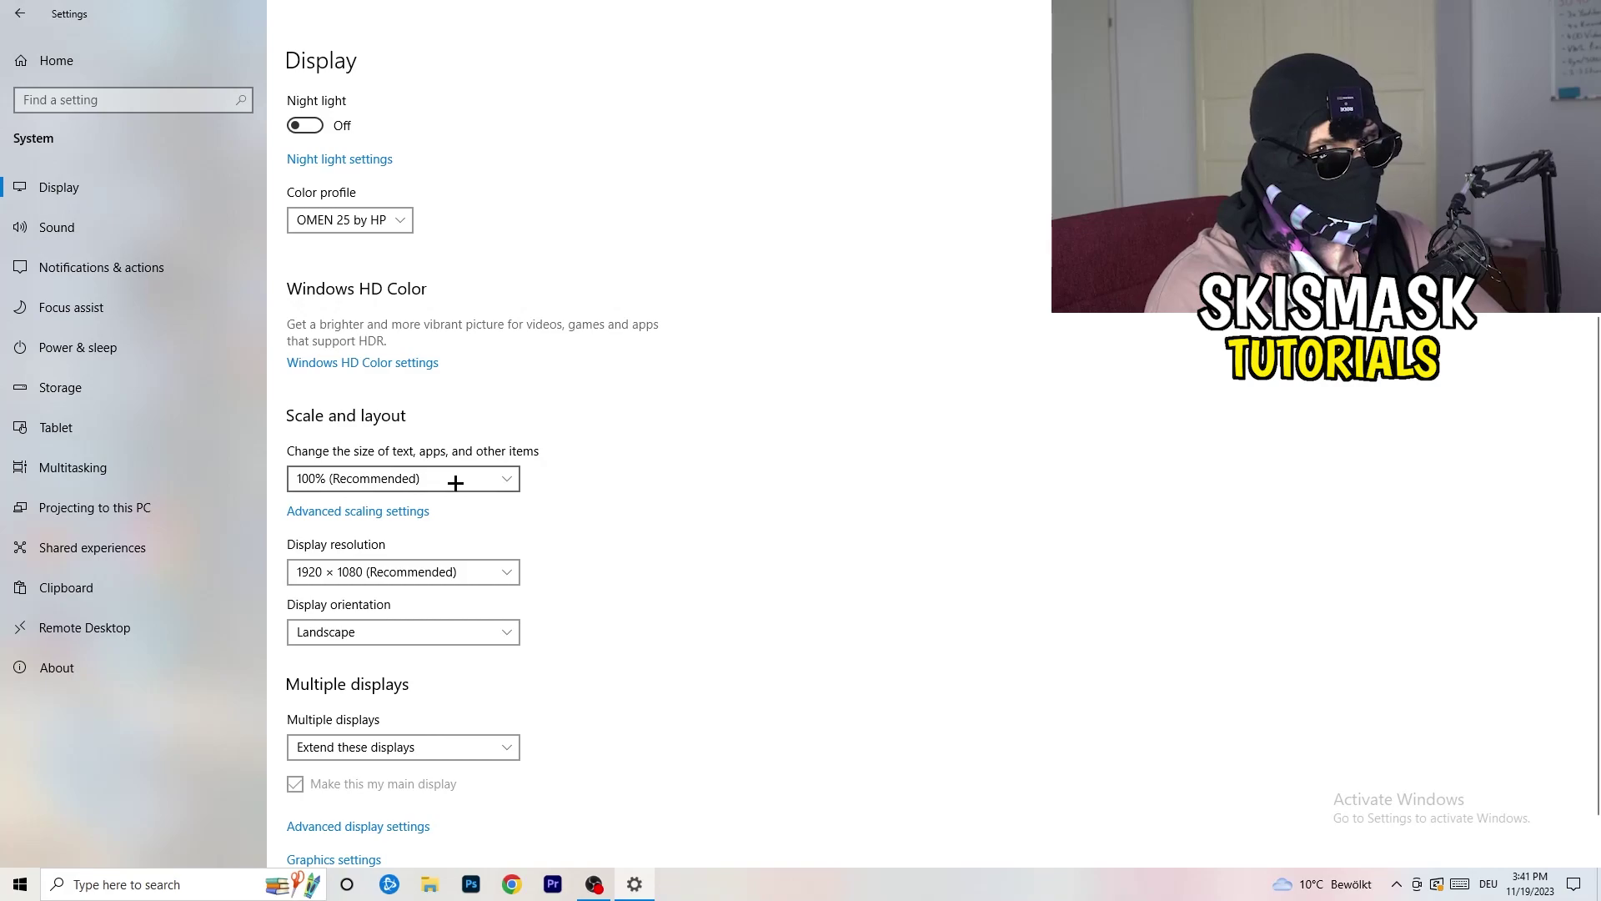
{"action": "scroll", "coordinate": [442, 488], "scroll_direction": "down", "scroll_amount": 2}
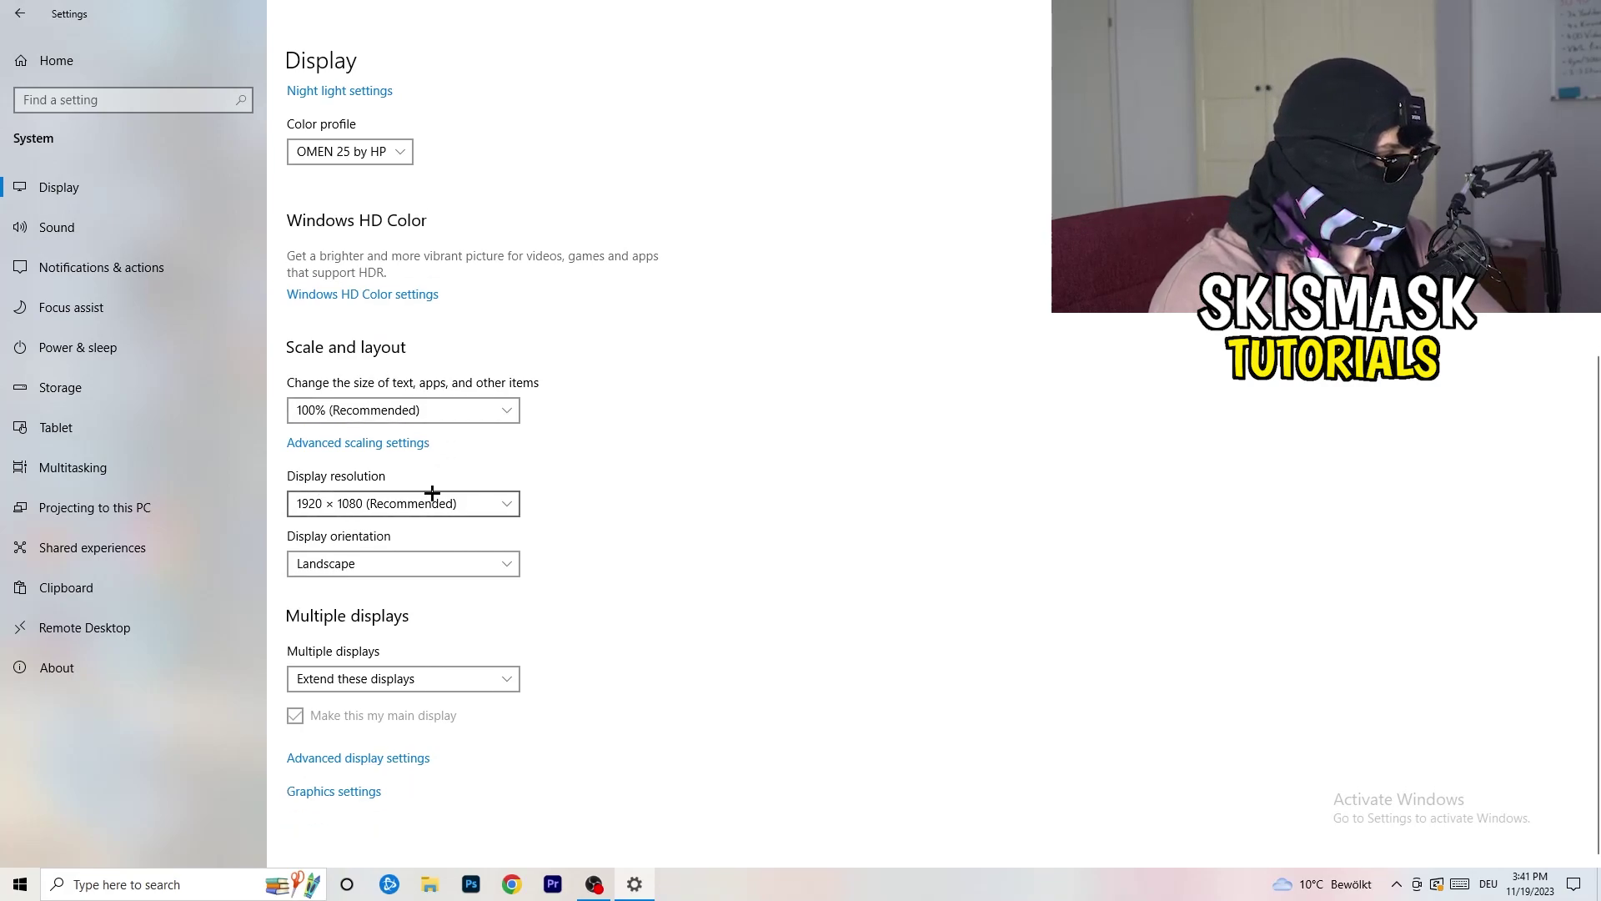
{"action": "key", "text": "space"}
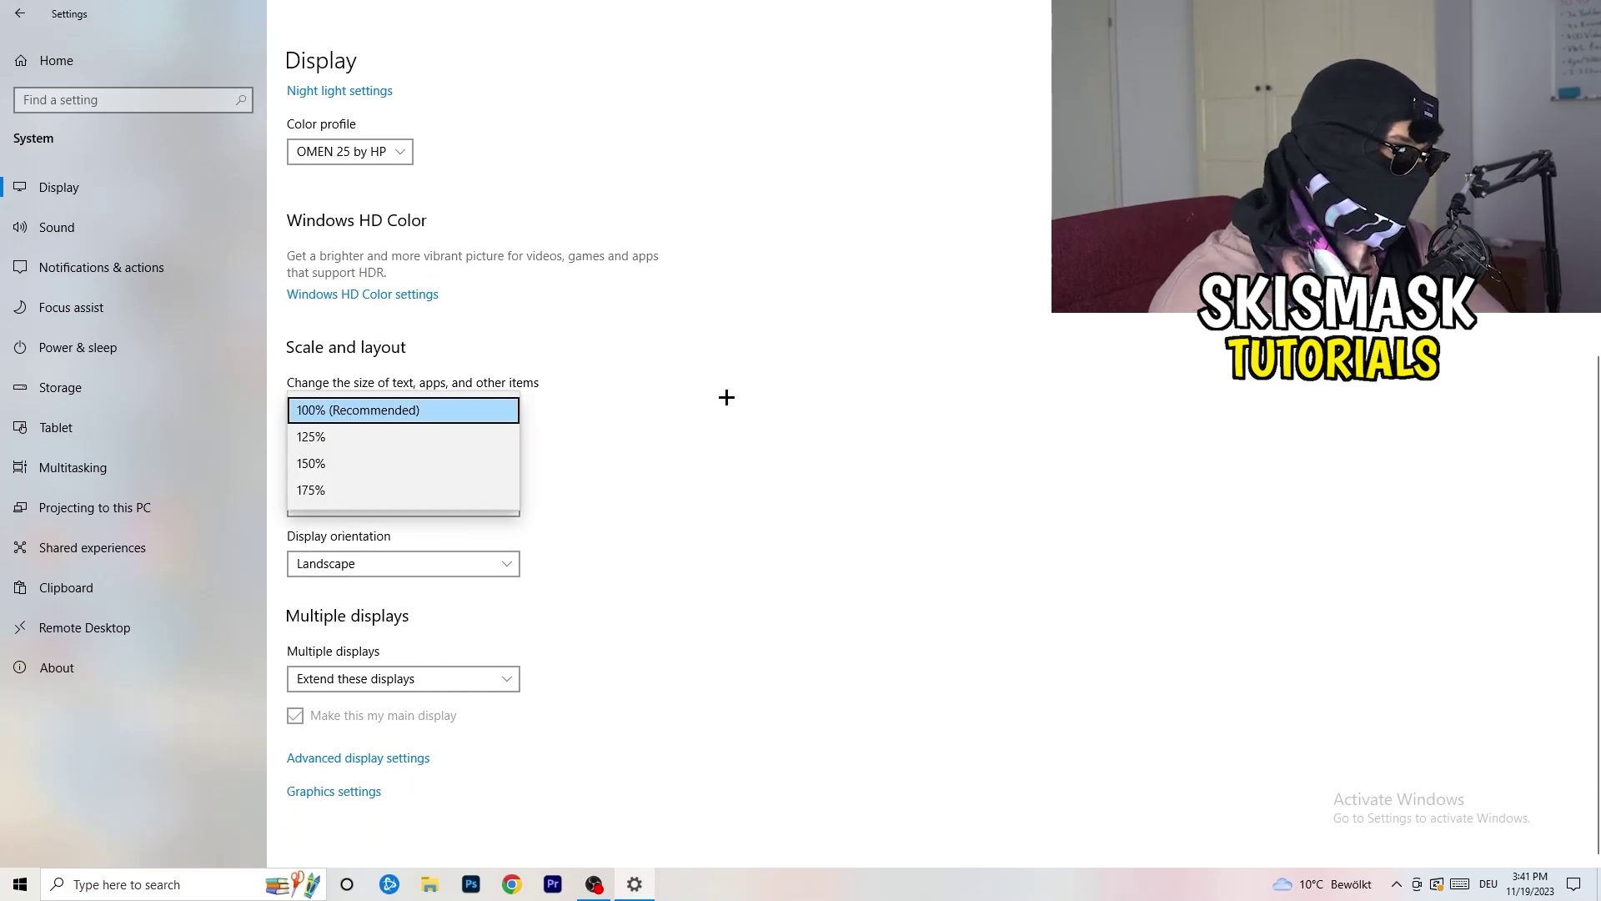
{"action": "left_click", "coordinate": [726, 397]}
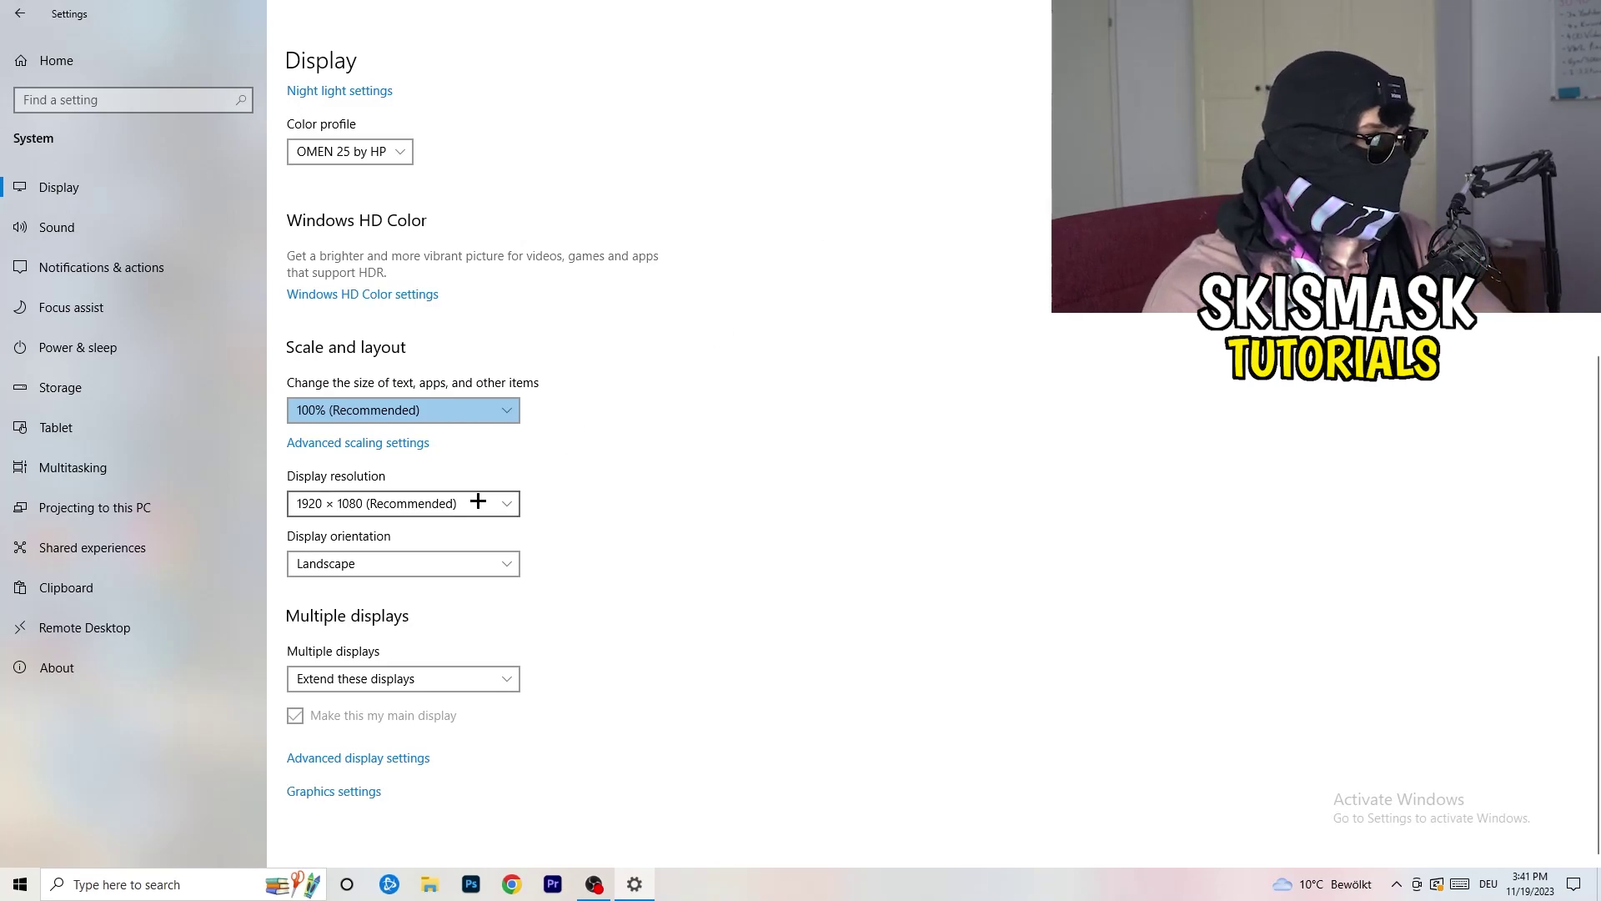
Leave the resolution at 1920 × 1080 and go to the Storage page
{"action": "left_click", "coordinate": [521, 503]}
{"action": "left_click", "coordinate": [578, 475]}
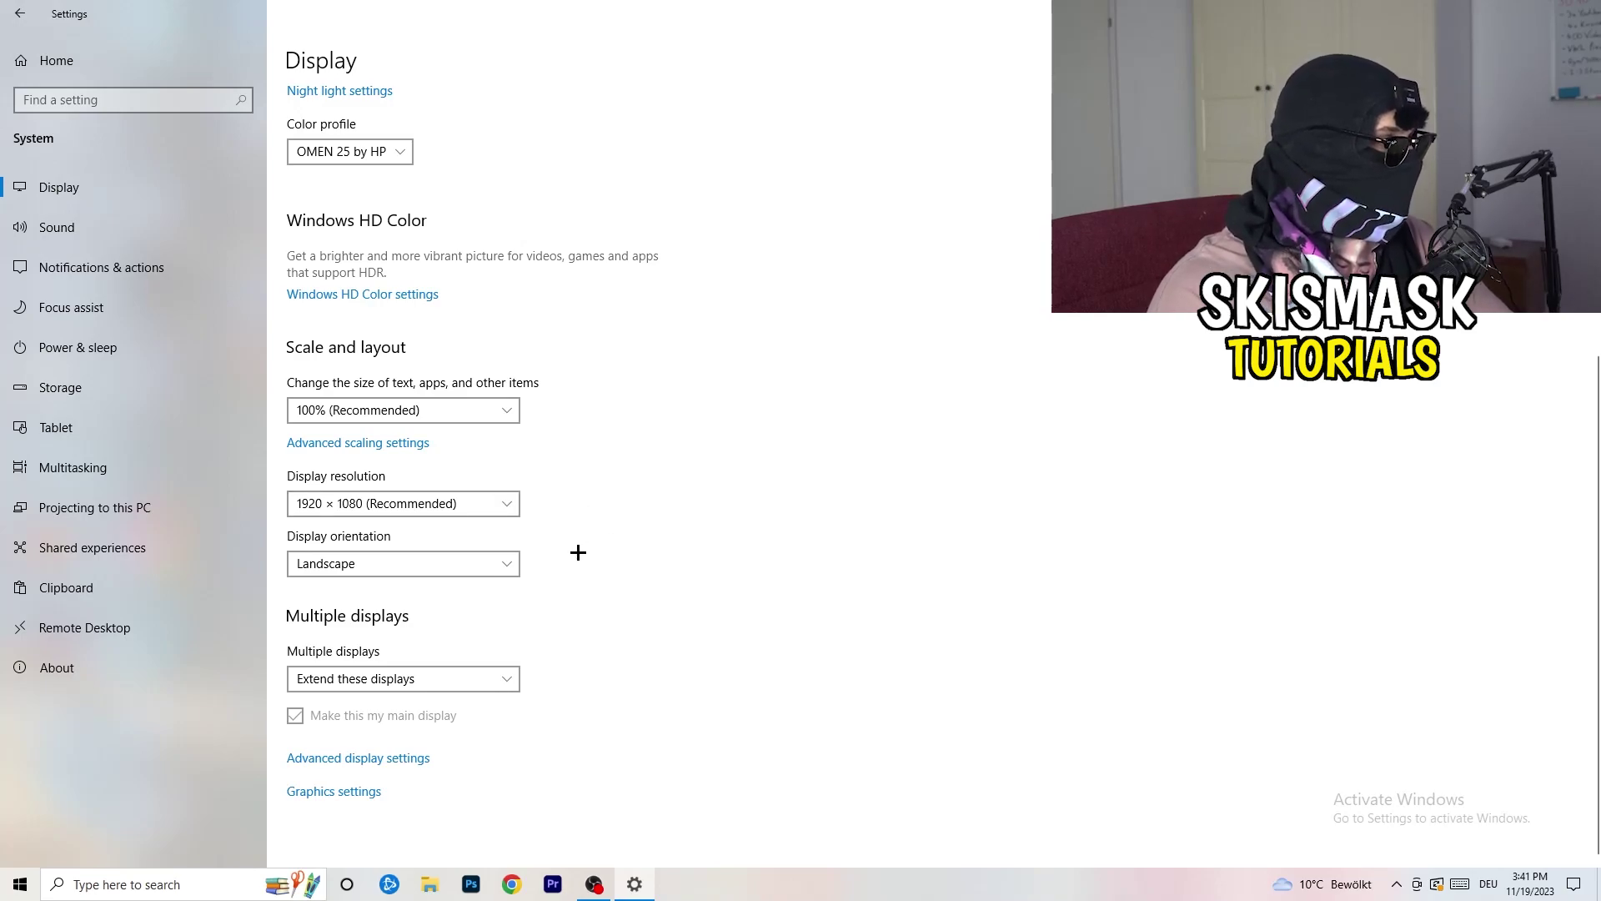
{"action": "left_click", "coordinate": [117, 375]}
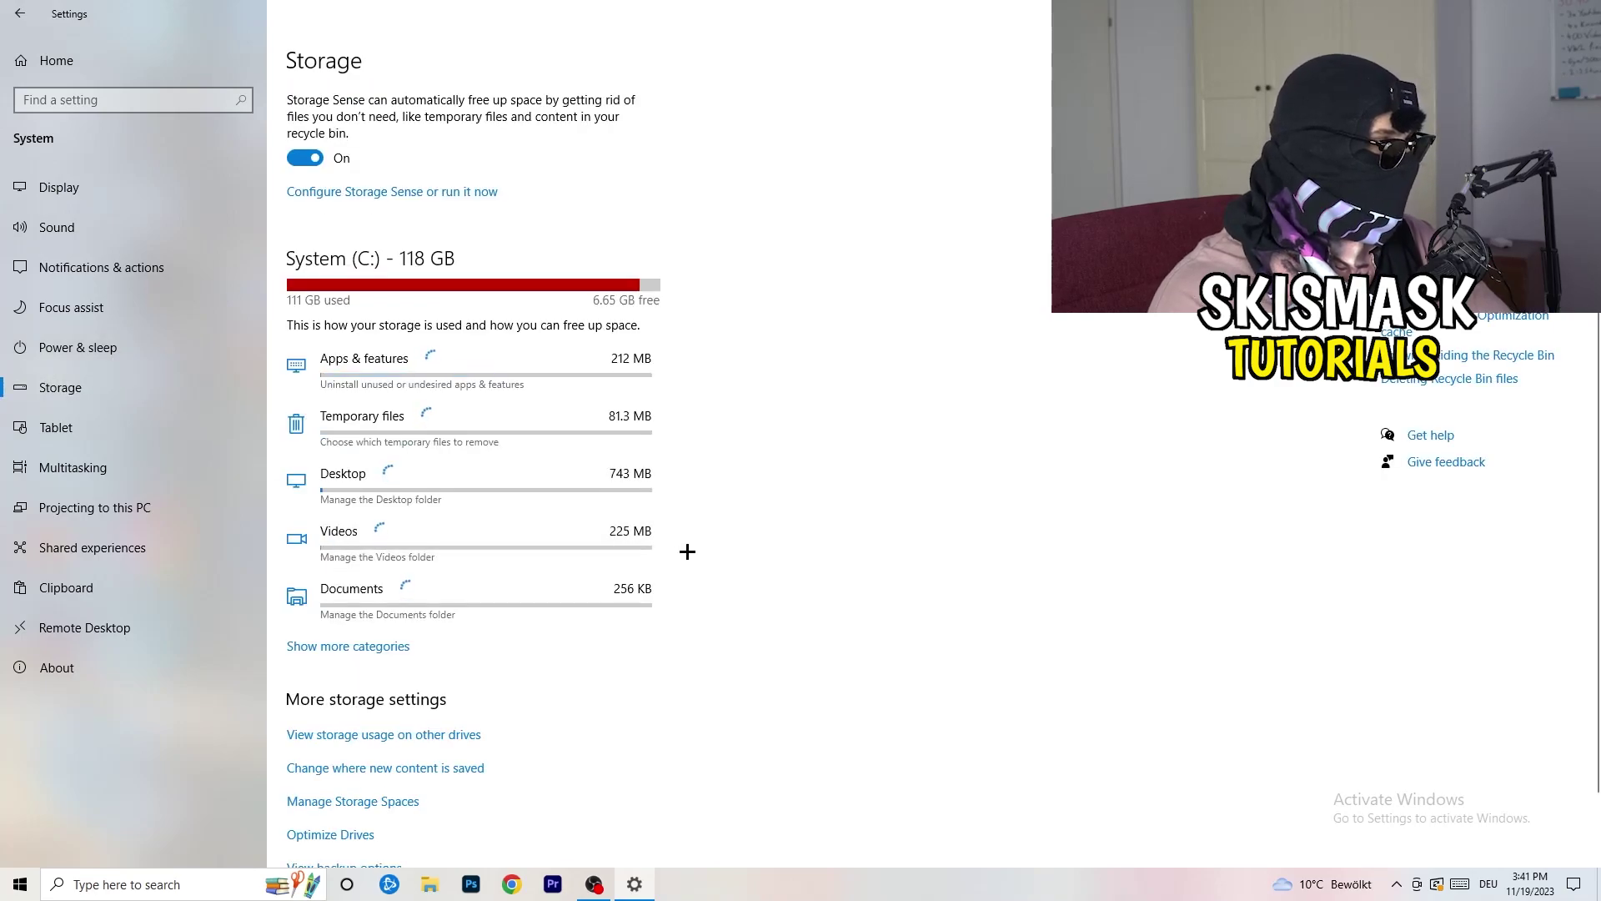
Turn off deleting unused temporary files, keeping weekly runs and 14-day recycle bin cleanup
{"action": "scroll", "coordinate": [600, 468], "scroll_direction": "up", "scroll_amount": 2}
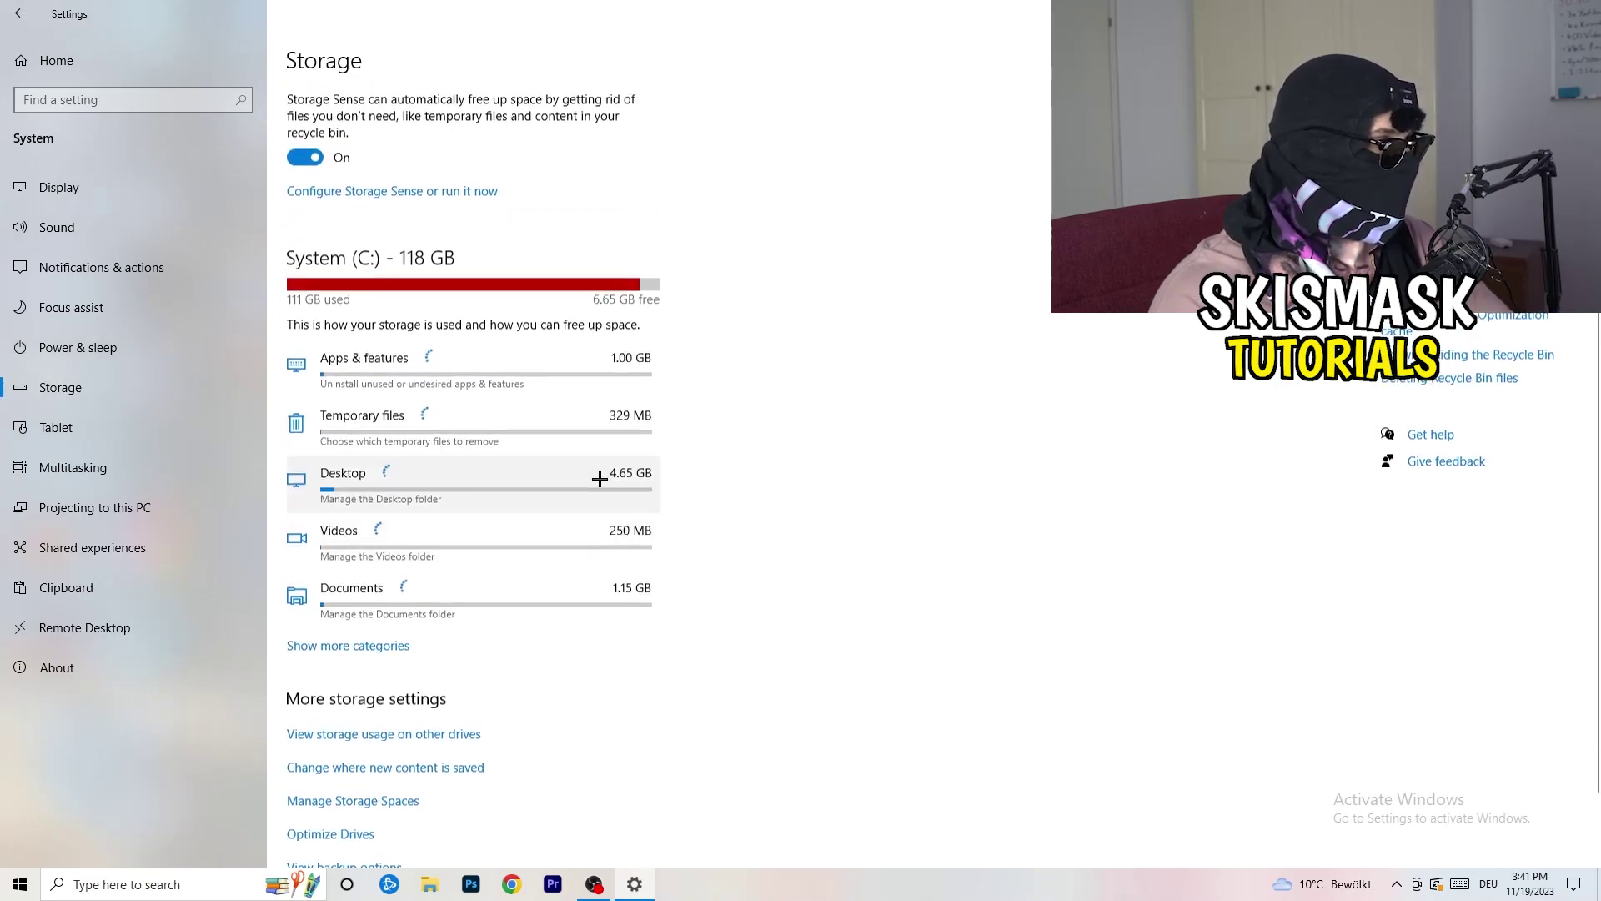
{"action": "left_click", "coordinate": [351, 193]}
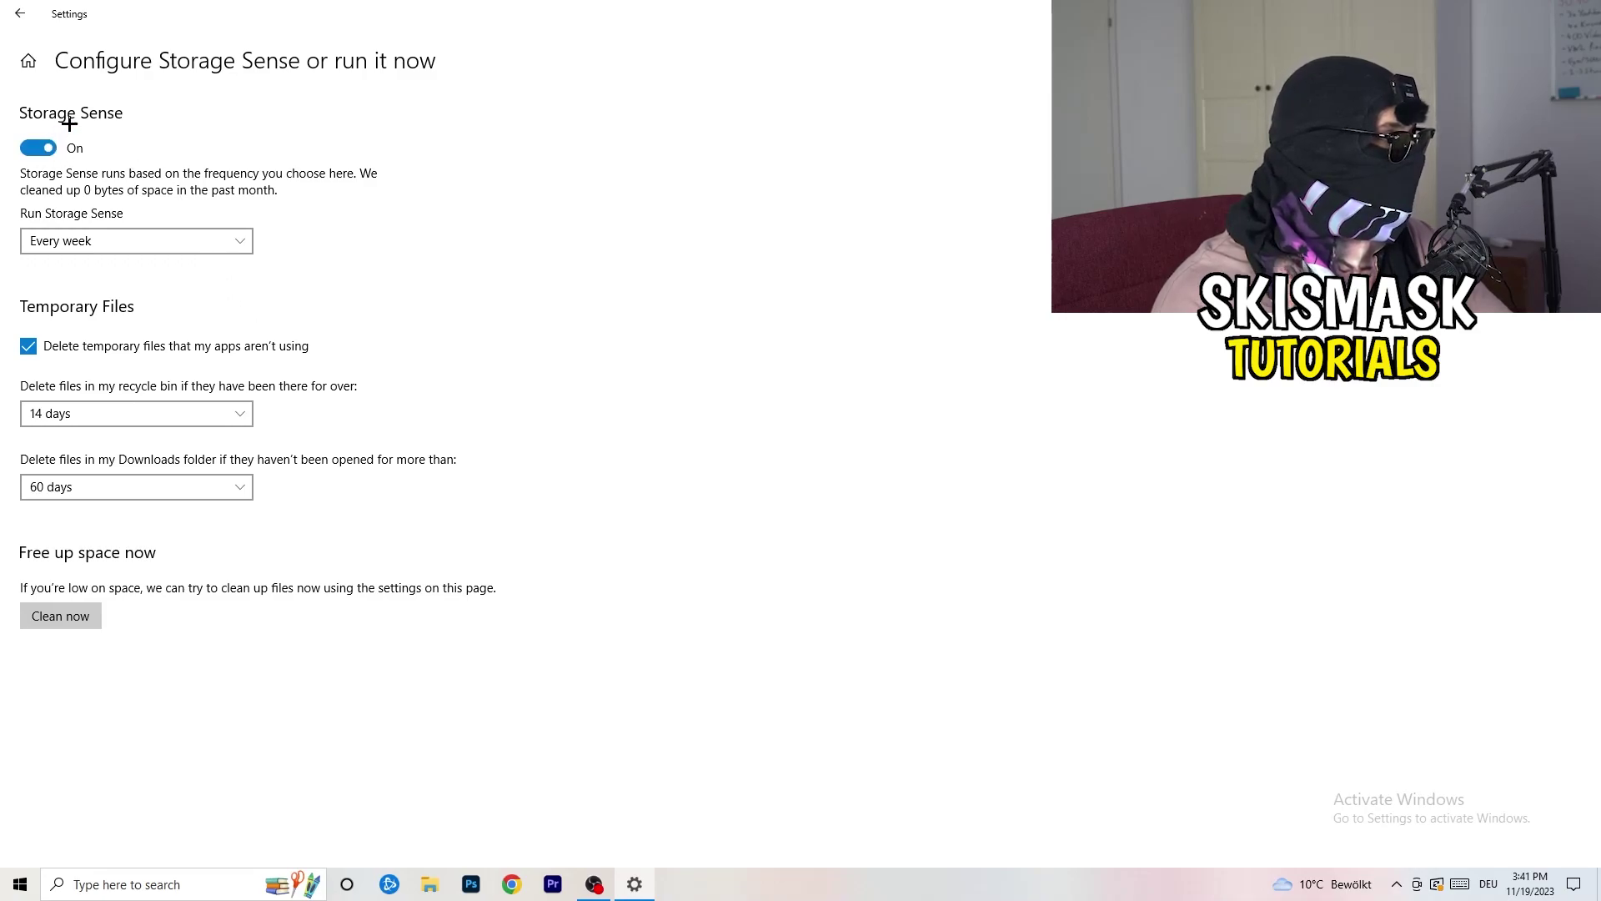
{"action": "left_click", "coordinate": [61, 238]}
{"action": "left_click", "coordinate": [141, 239]}
{"action": "left_click", "coordinate": [210, 350]}
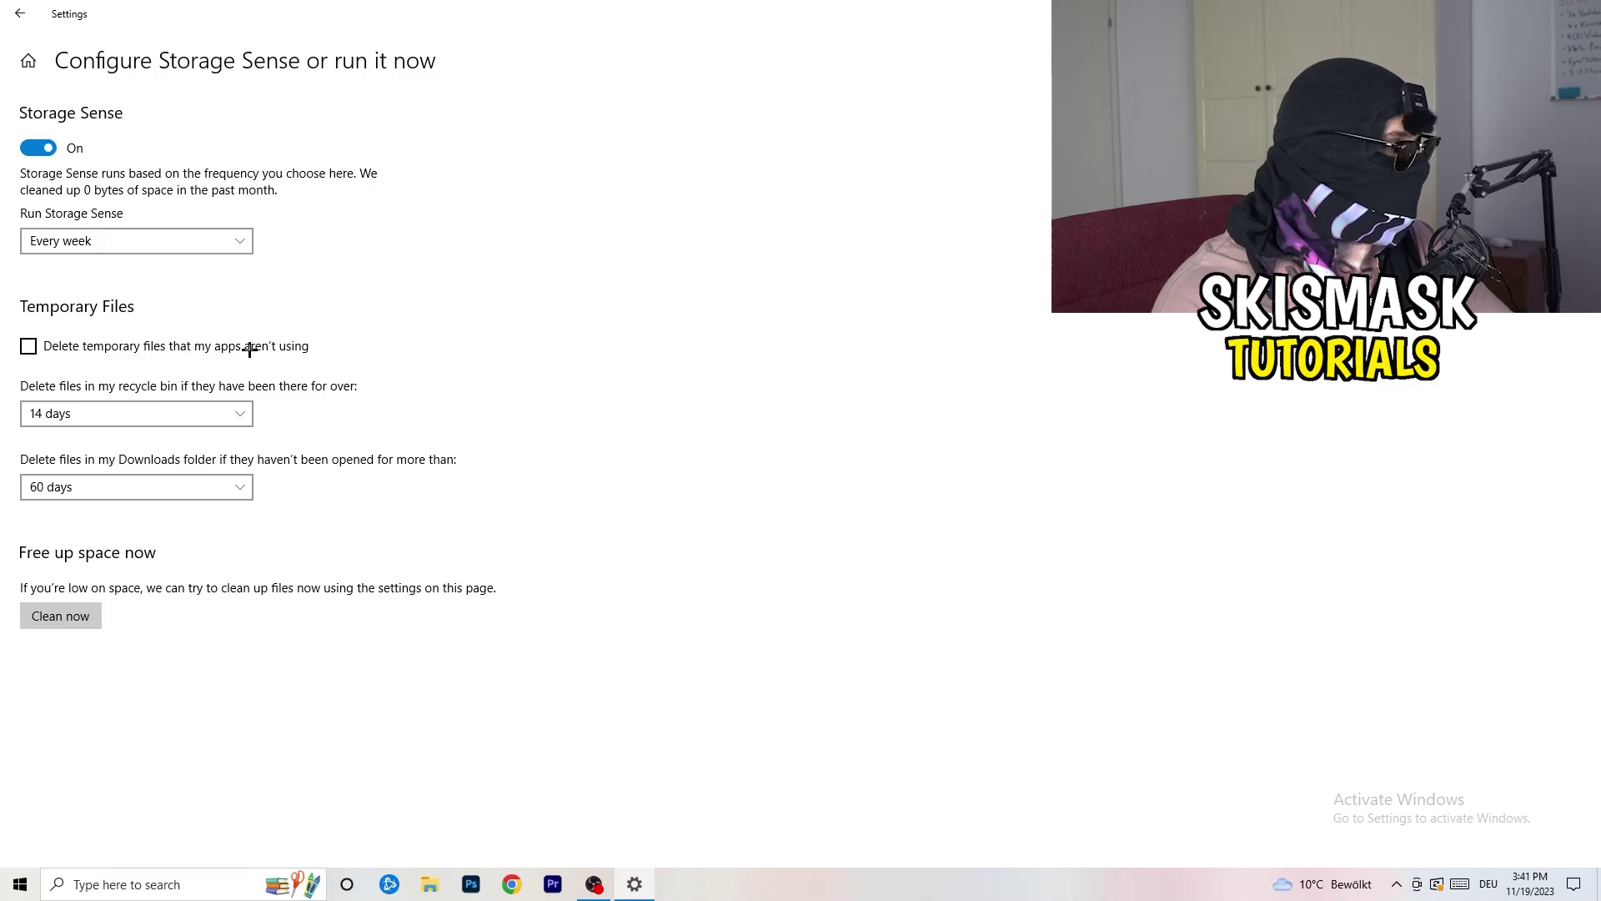
{"action": "left_click", "coordinate": [97, 406]}
{"action": "left_click", "coordinate": [233, 511]}
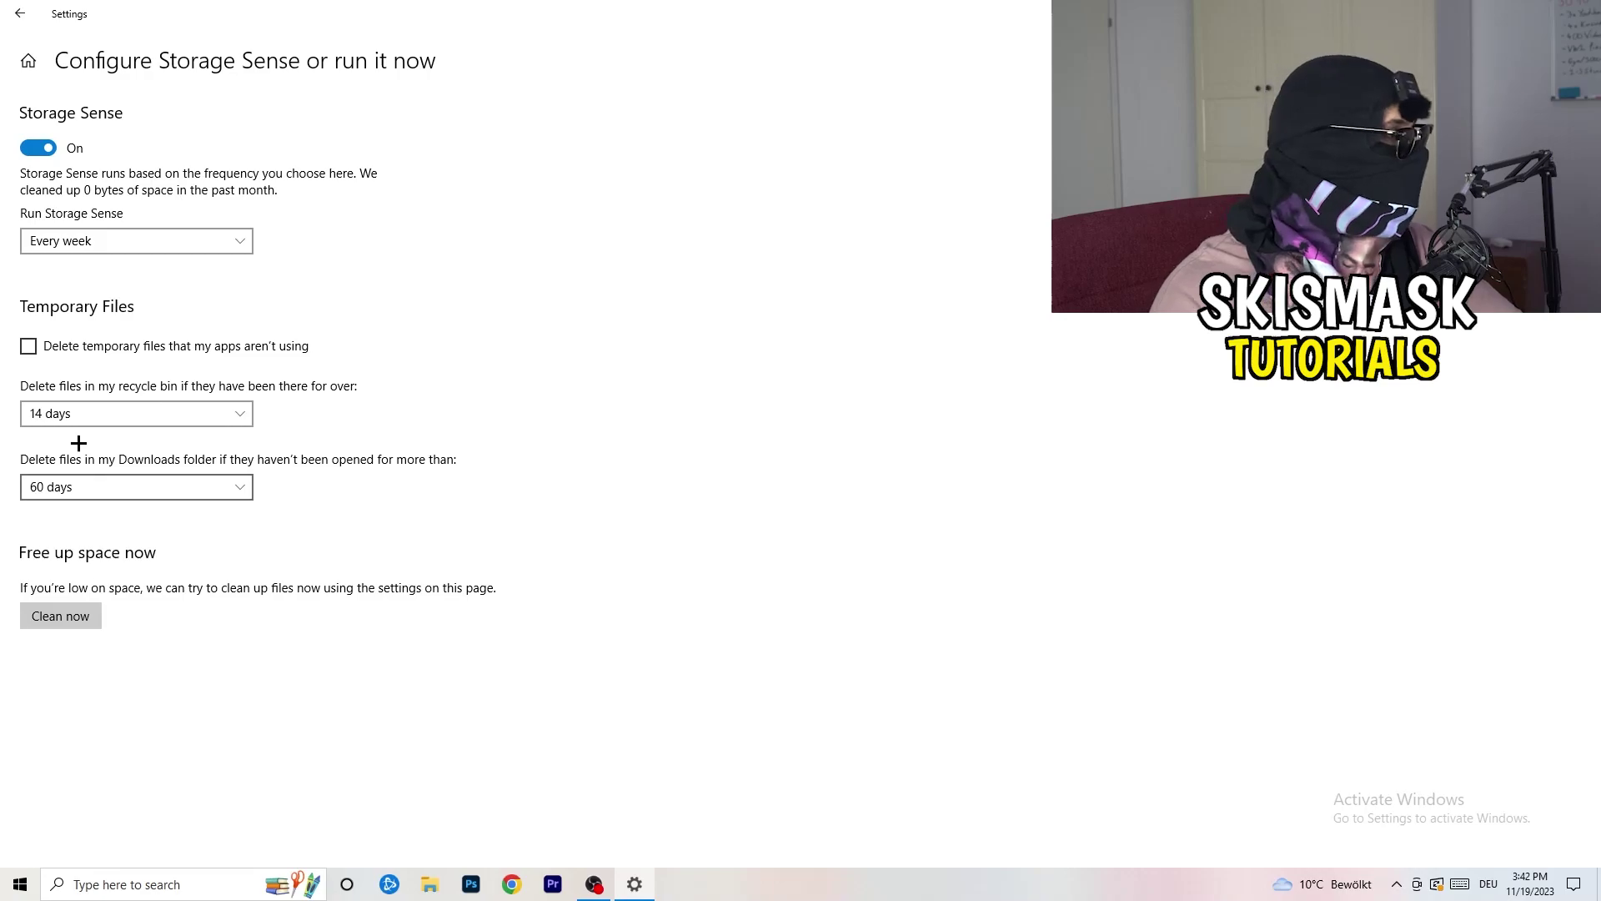
{"action": "left_click", "coordinate": [19, 14]}
Review all power plans including Ultimate Performance, keep Balanced active, and close Power Options
{"action": "left_click", "coordinate": [186, 352]}
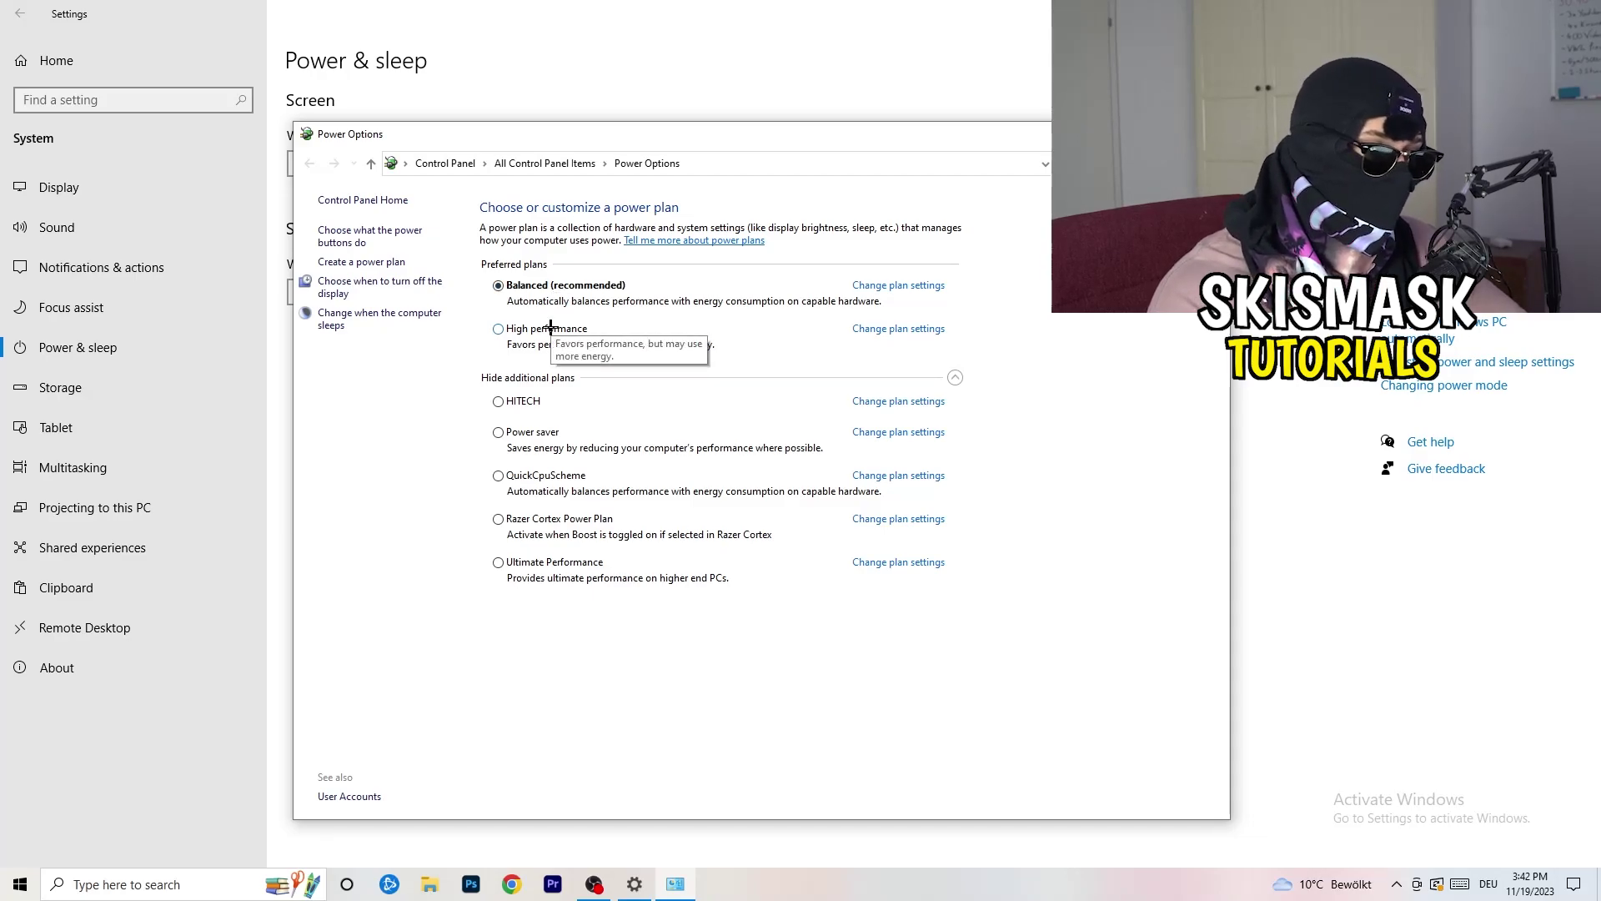
{"action": "left_click", "coordinate": [954, 376]}
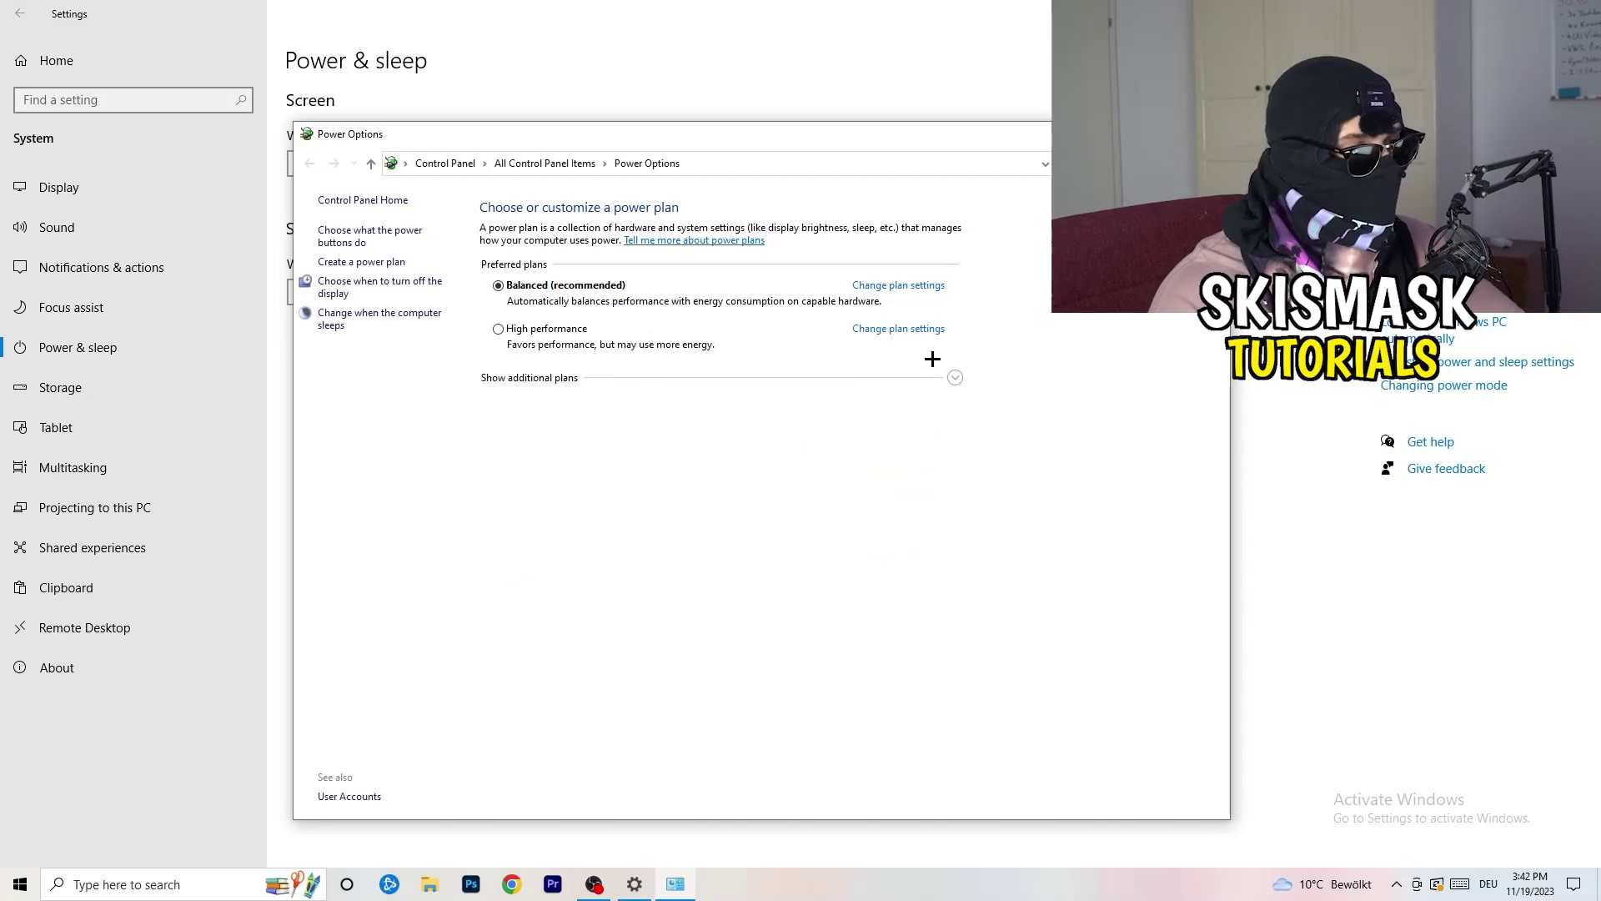
{"action": "left_click", "coordinate": [954, 376]}
{"action": "left_click", "coordinate": [954, 376]}
{"action": "left_click", "coordinate": [954, 376]}
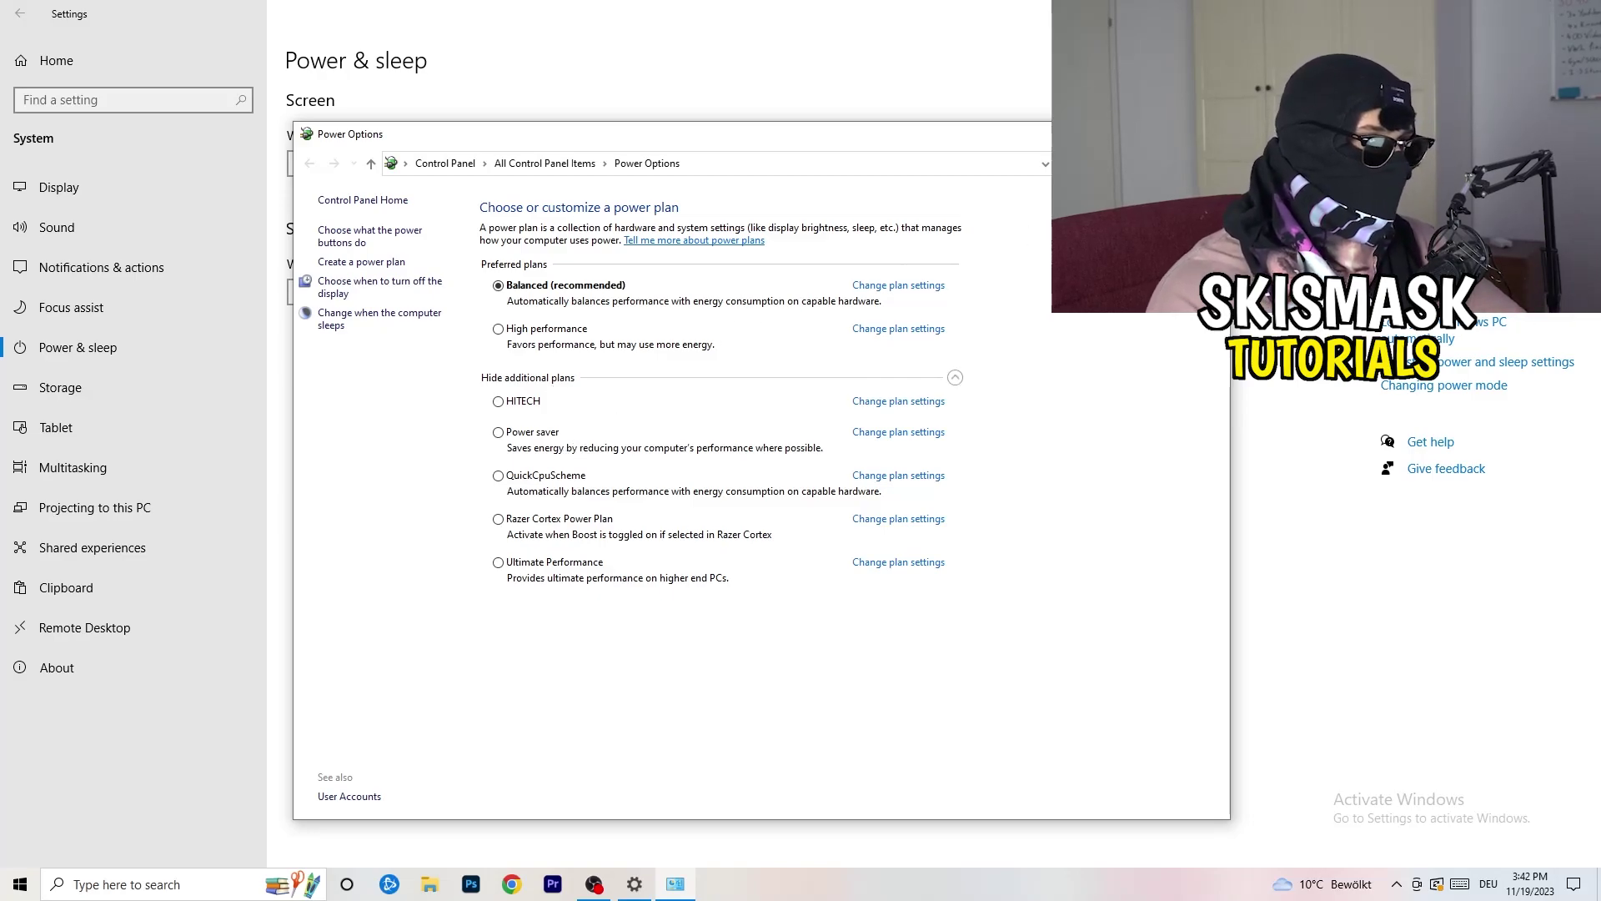
{"action": "key", "text": "alt+F4"}
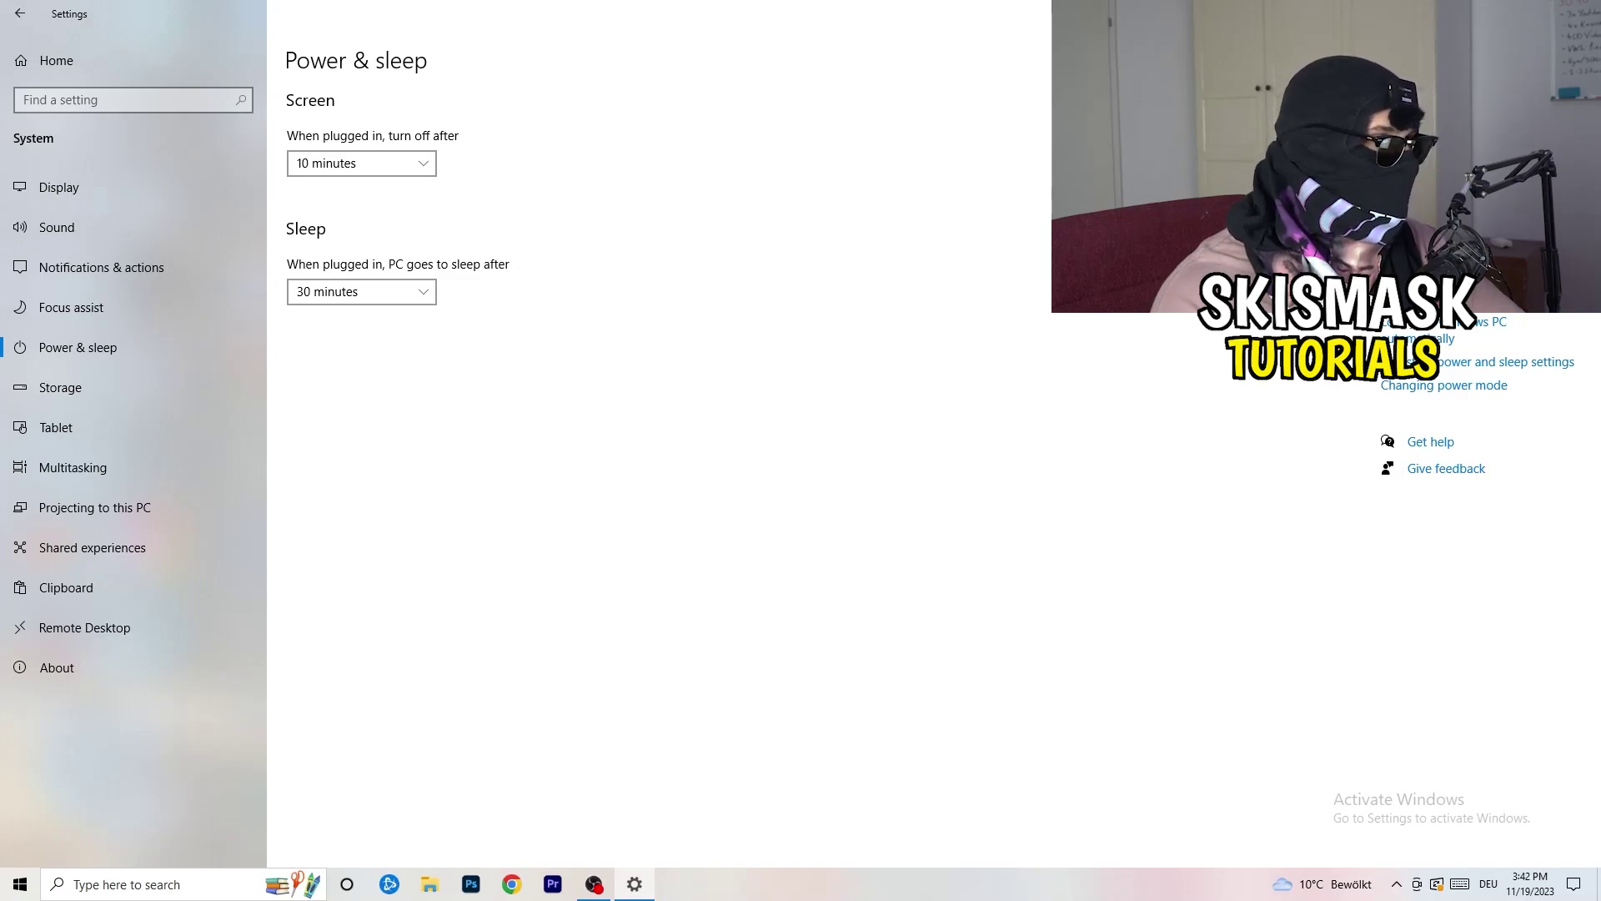
Close Settings and drag the Steam shortcut toward the middle of the desktop
{"action": "key", "text": "alt+F4"}
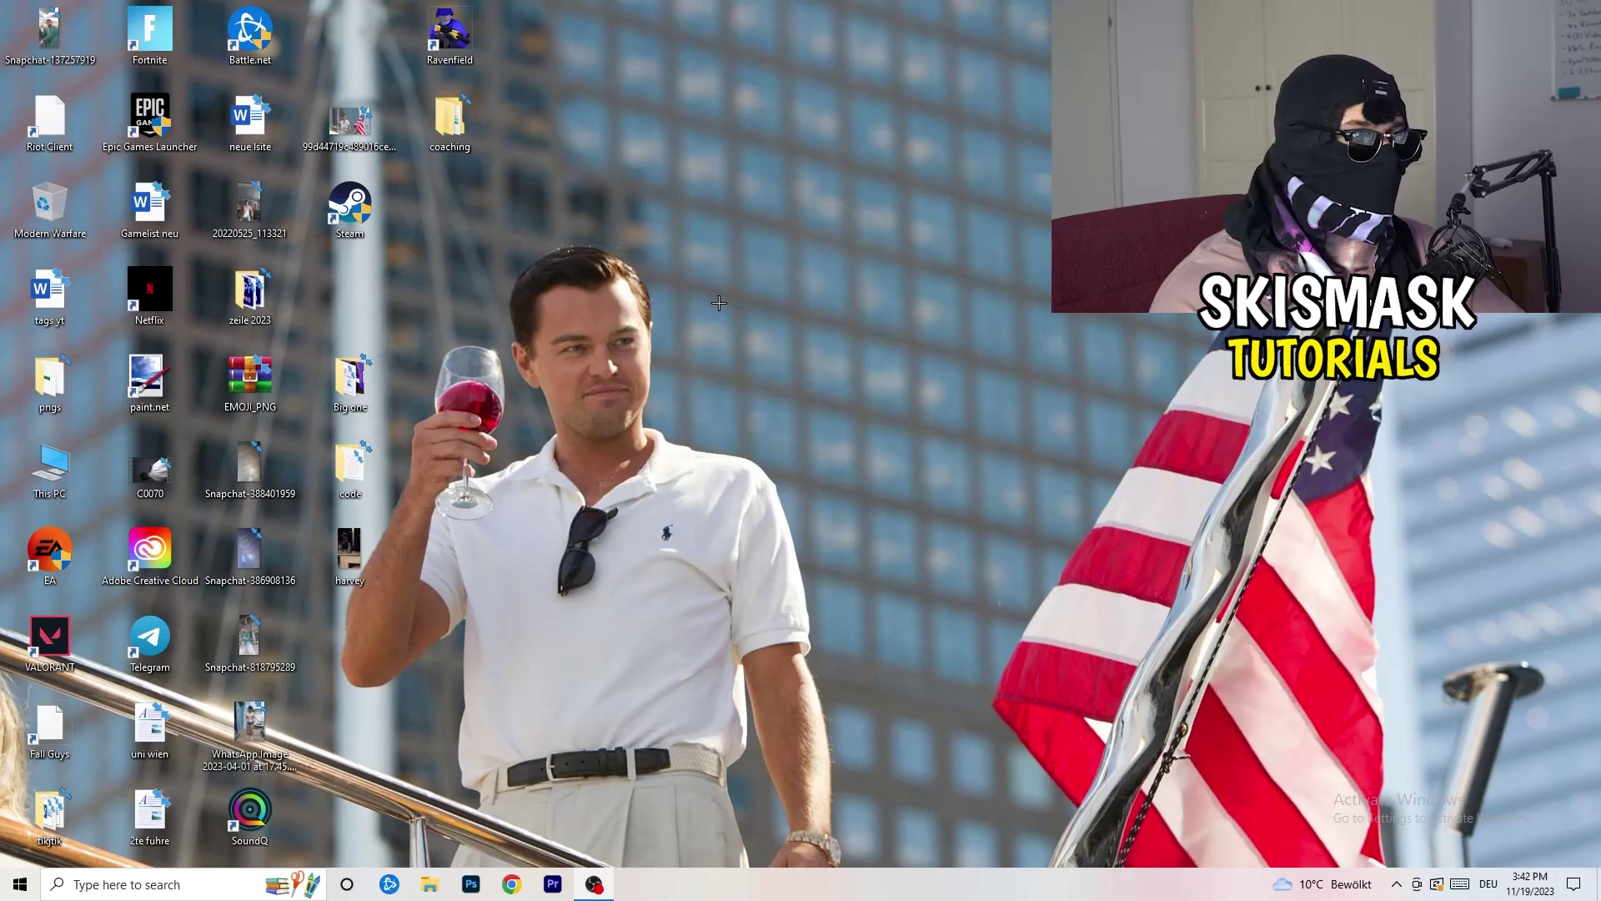
{"action": "left_click_drag", "start_coordinate": [381, 235], "coordinate": [881, 324]}
{"action": "left_click", "coordinate": [691, 342]}
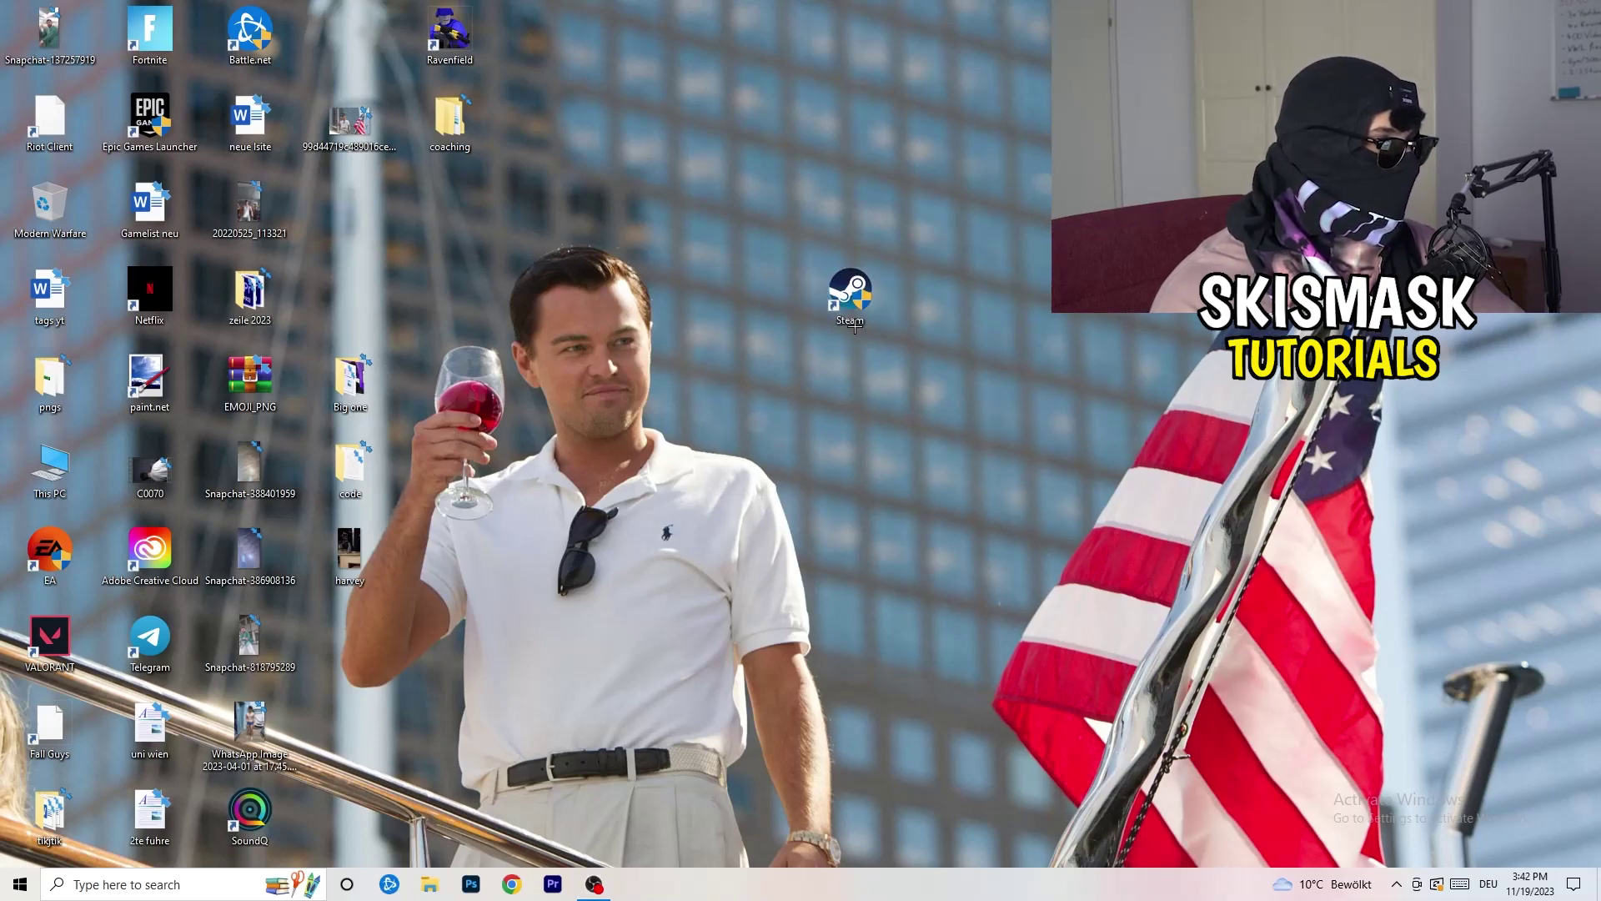
Set the Steam shortcut to Windows 8 compatibility mode as administrator and apply the change
{"action": "right_click", "coordinate": [837, 300]}
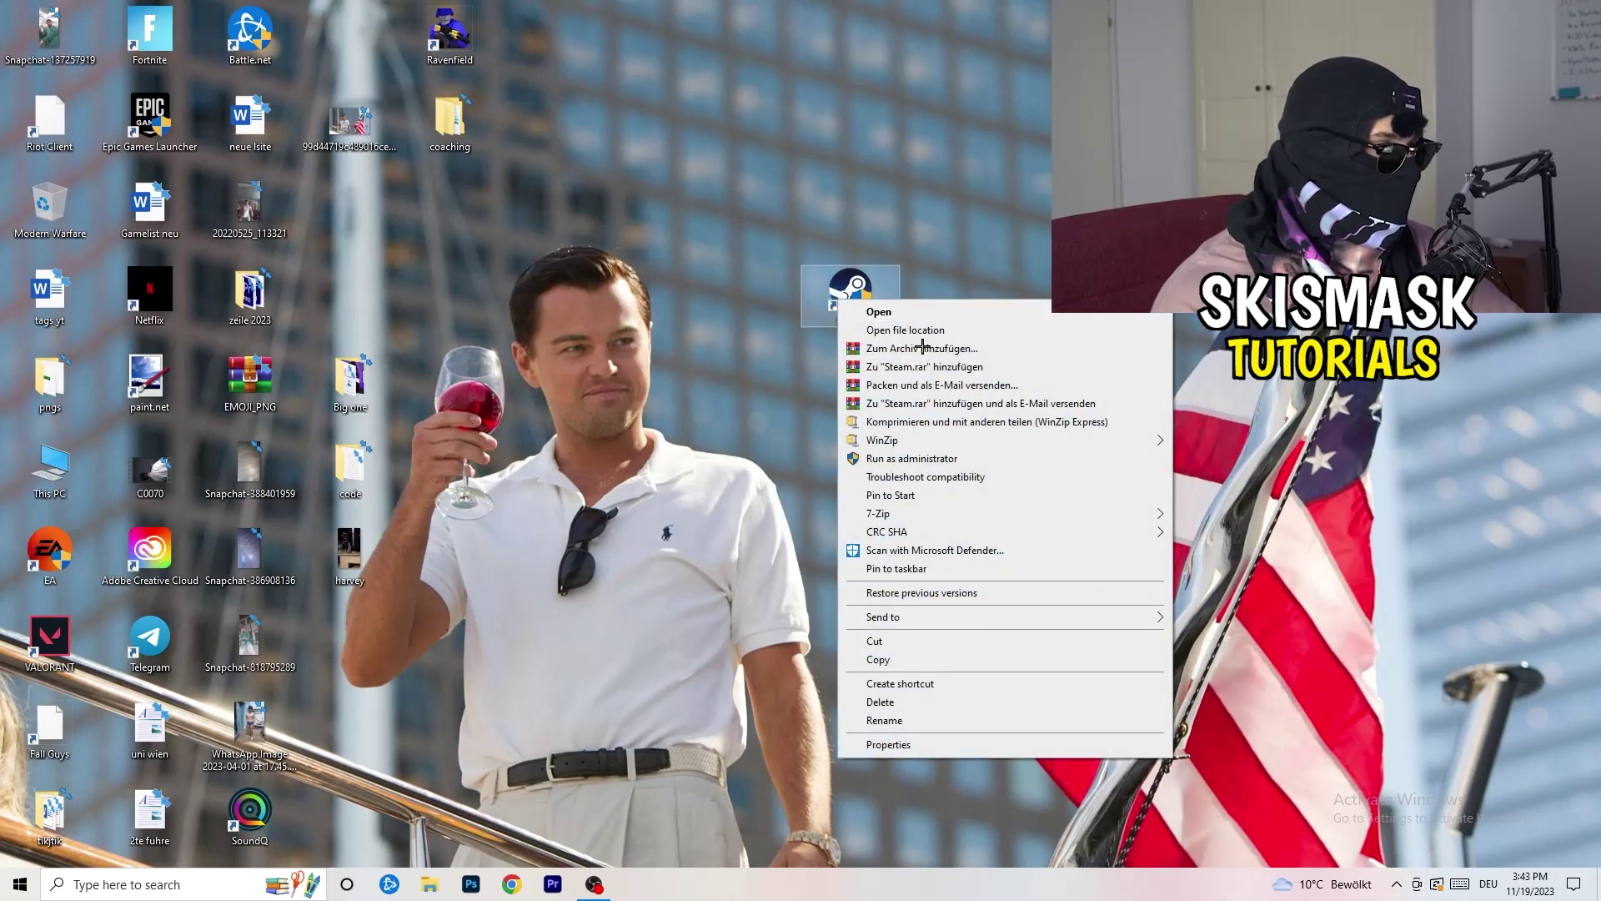
{"action": "left_click", "coordinate": [915, 744]}
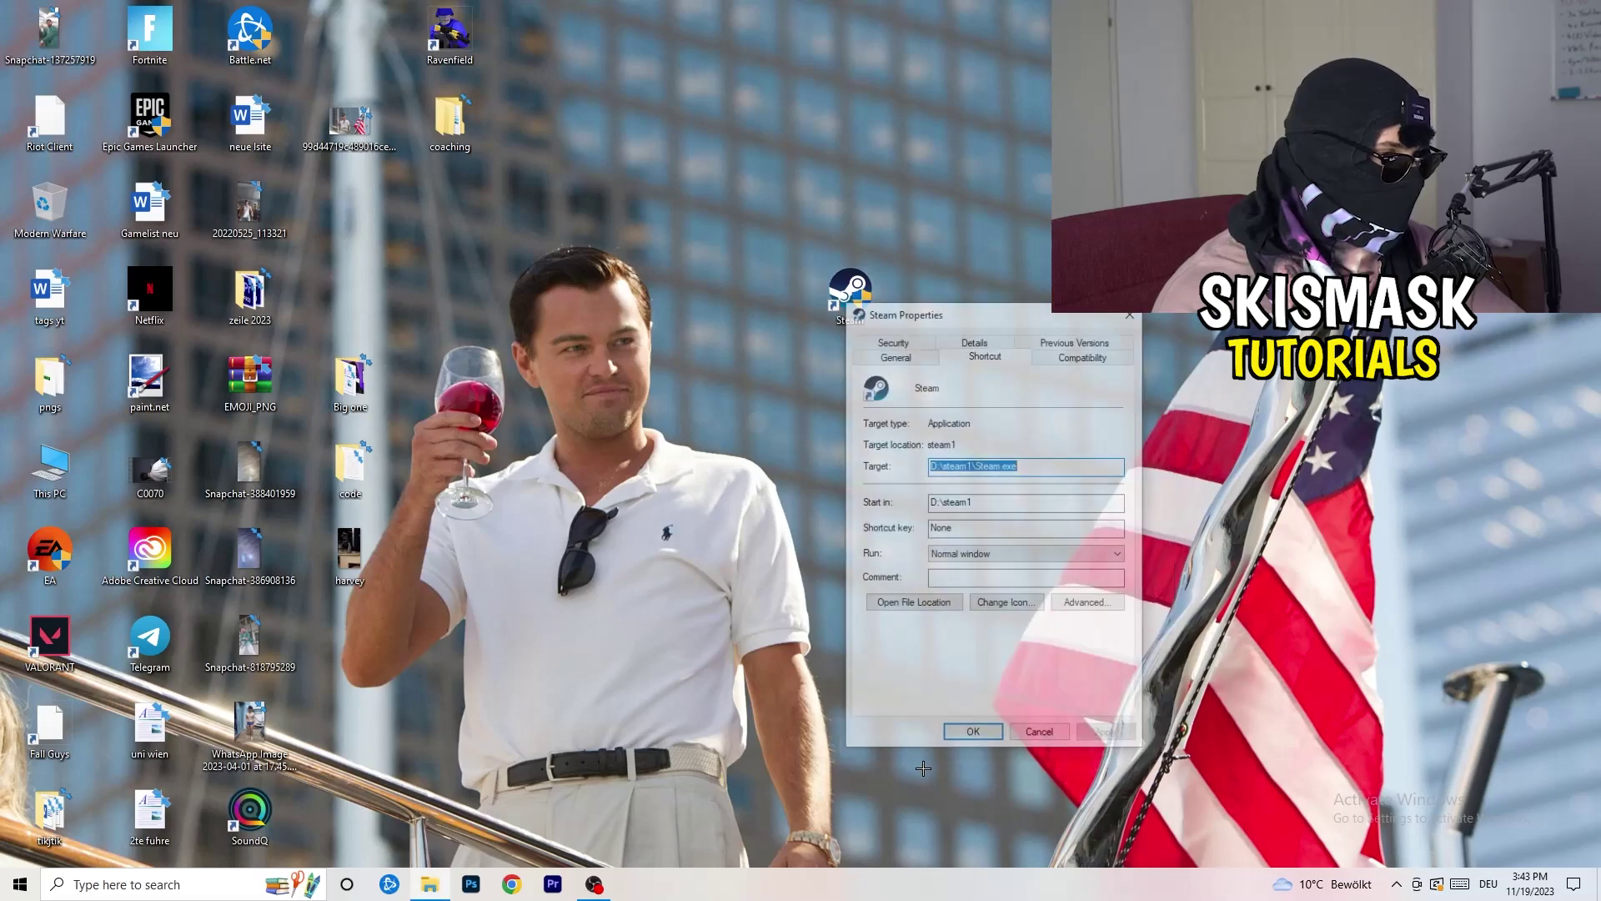
{"action": "left_click_drag", "start_coordinate": [936, 308], "coordinate": [773, 235]}
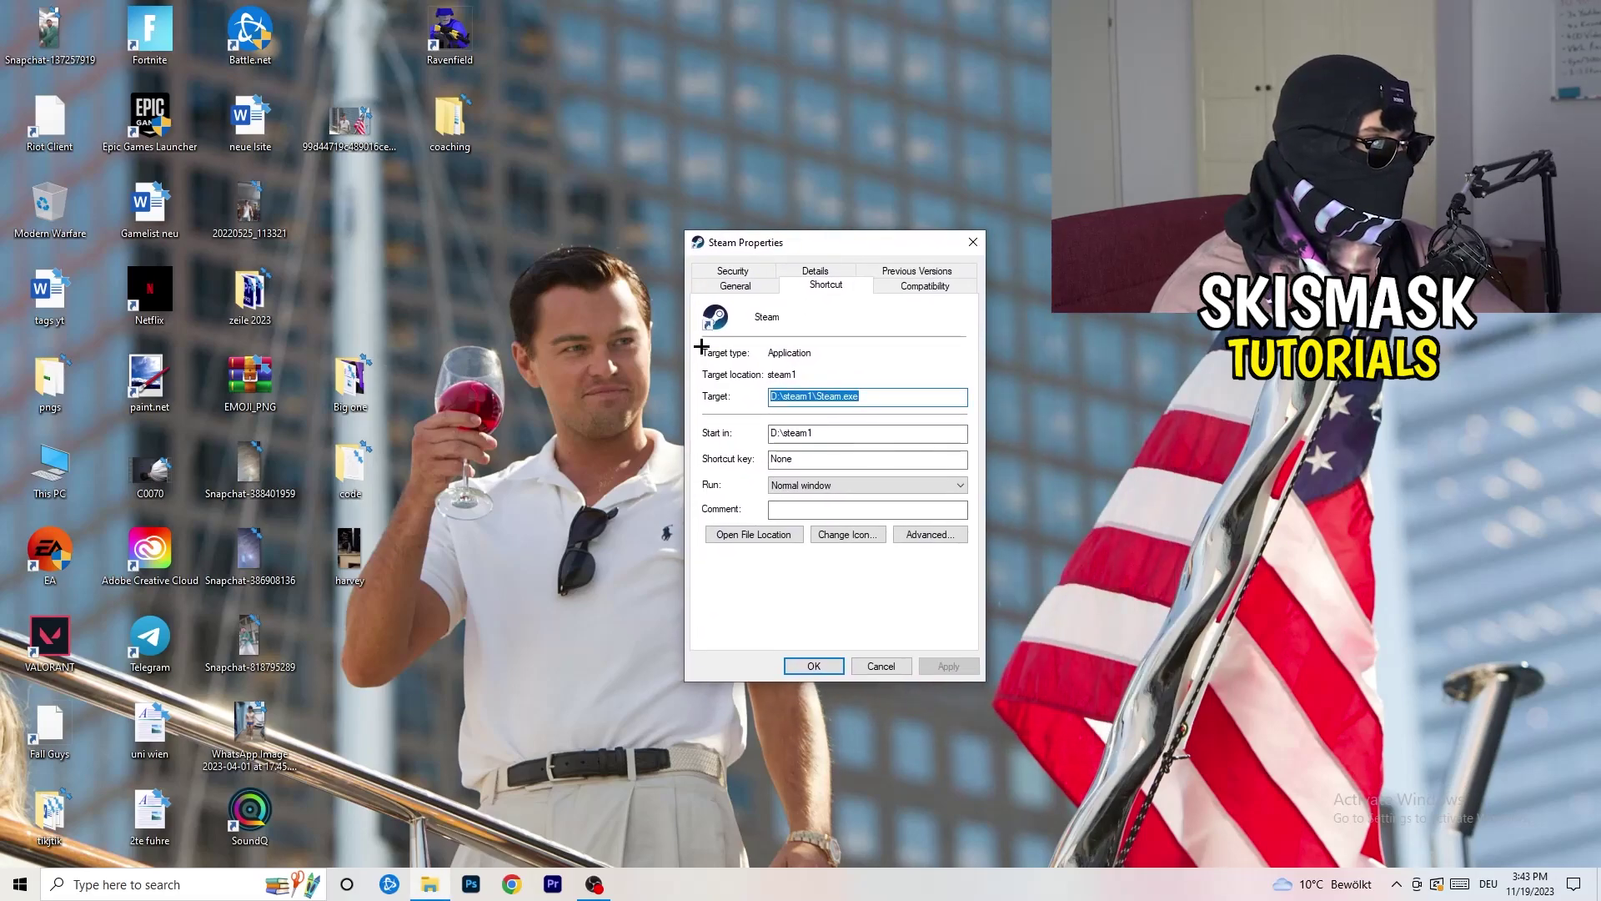
{"action": "left_click", "coordinate": [945, 289]}
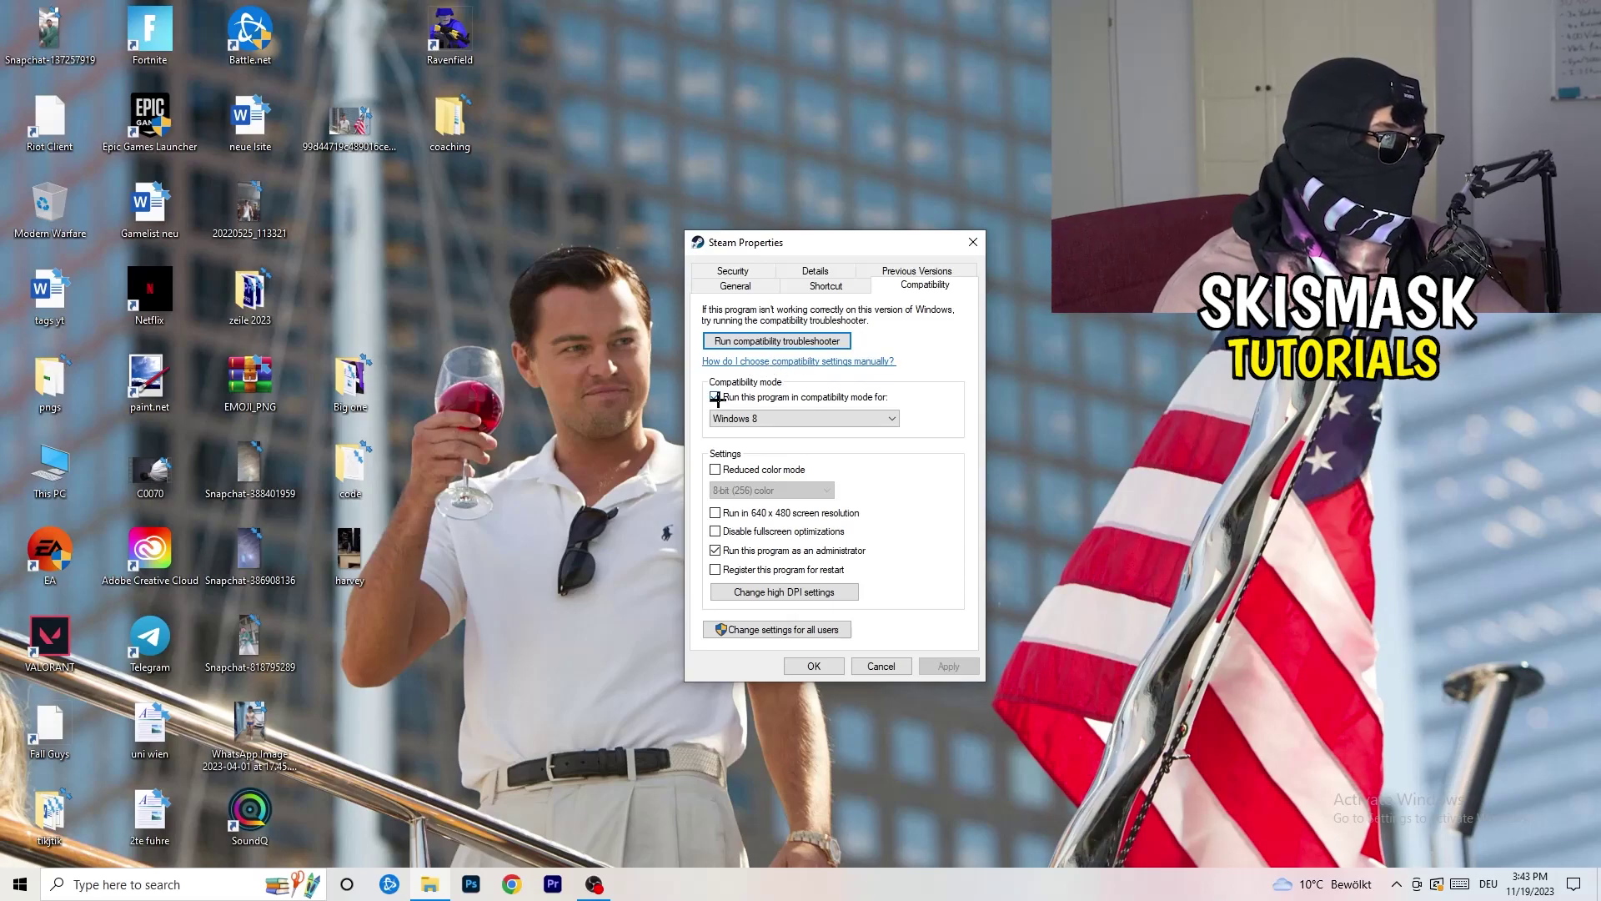
{"action": "left_click", "coordinate": [875, 397]}
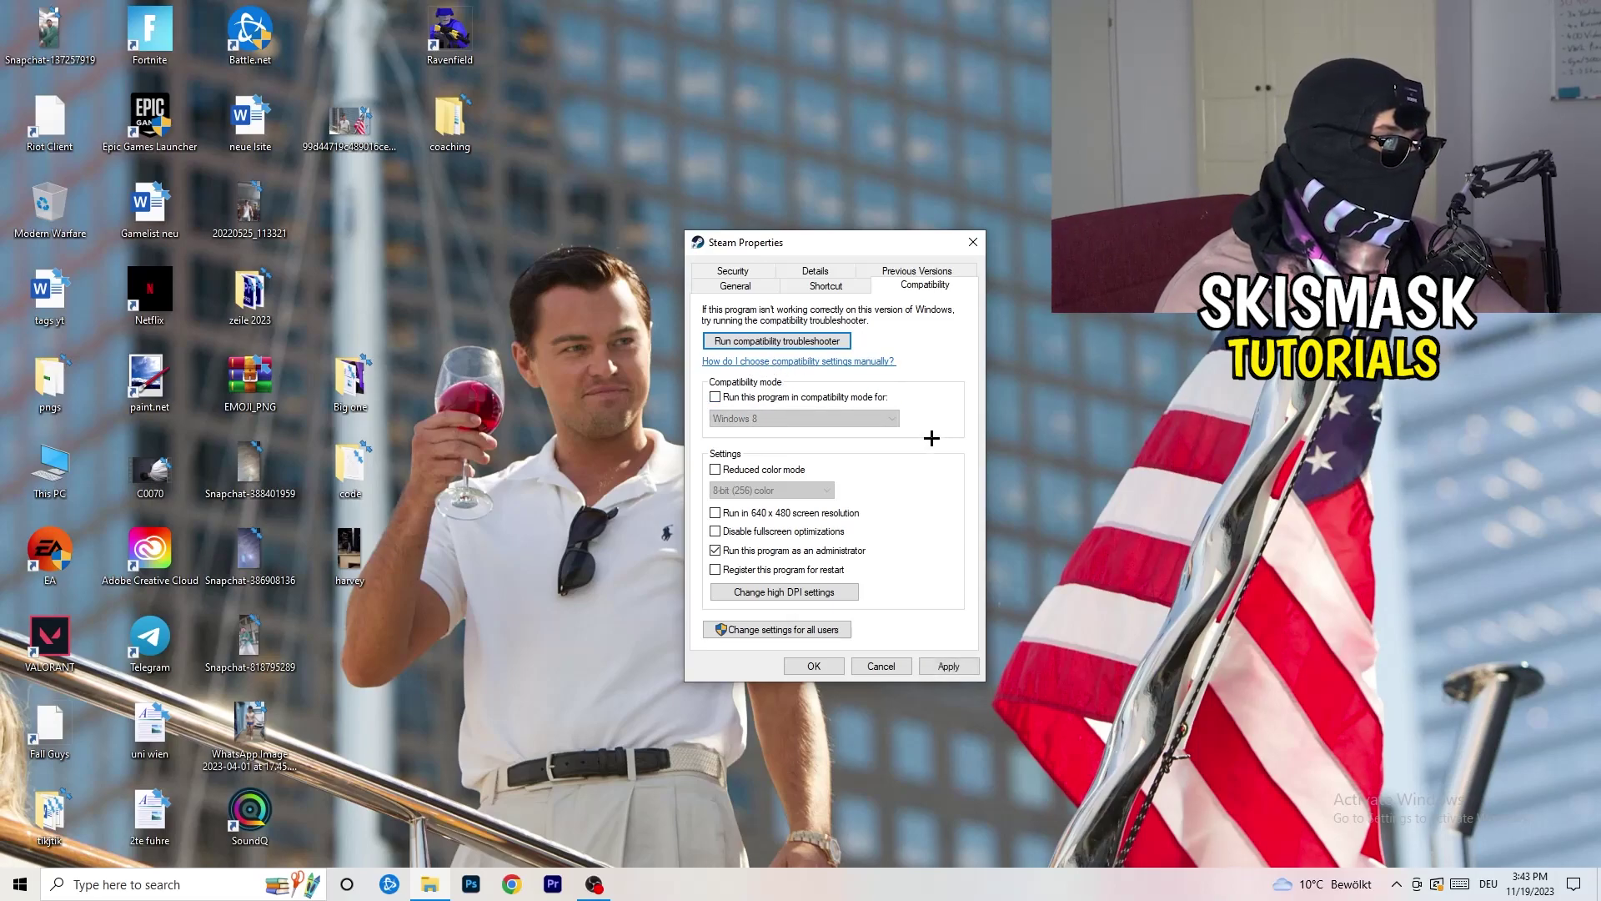
{"action": "left_click", "coordinate": [715, 397]}
{"action": "left_click", "coordinate": [792, 419]}
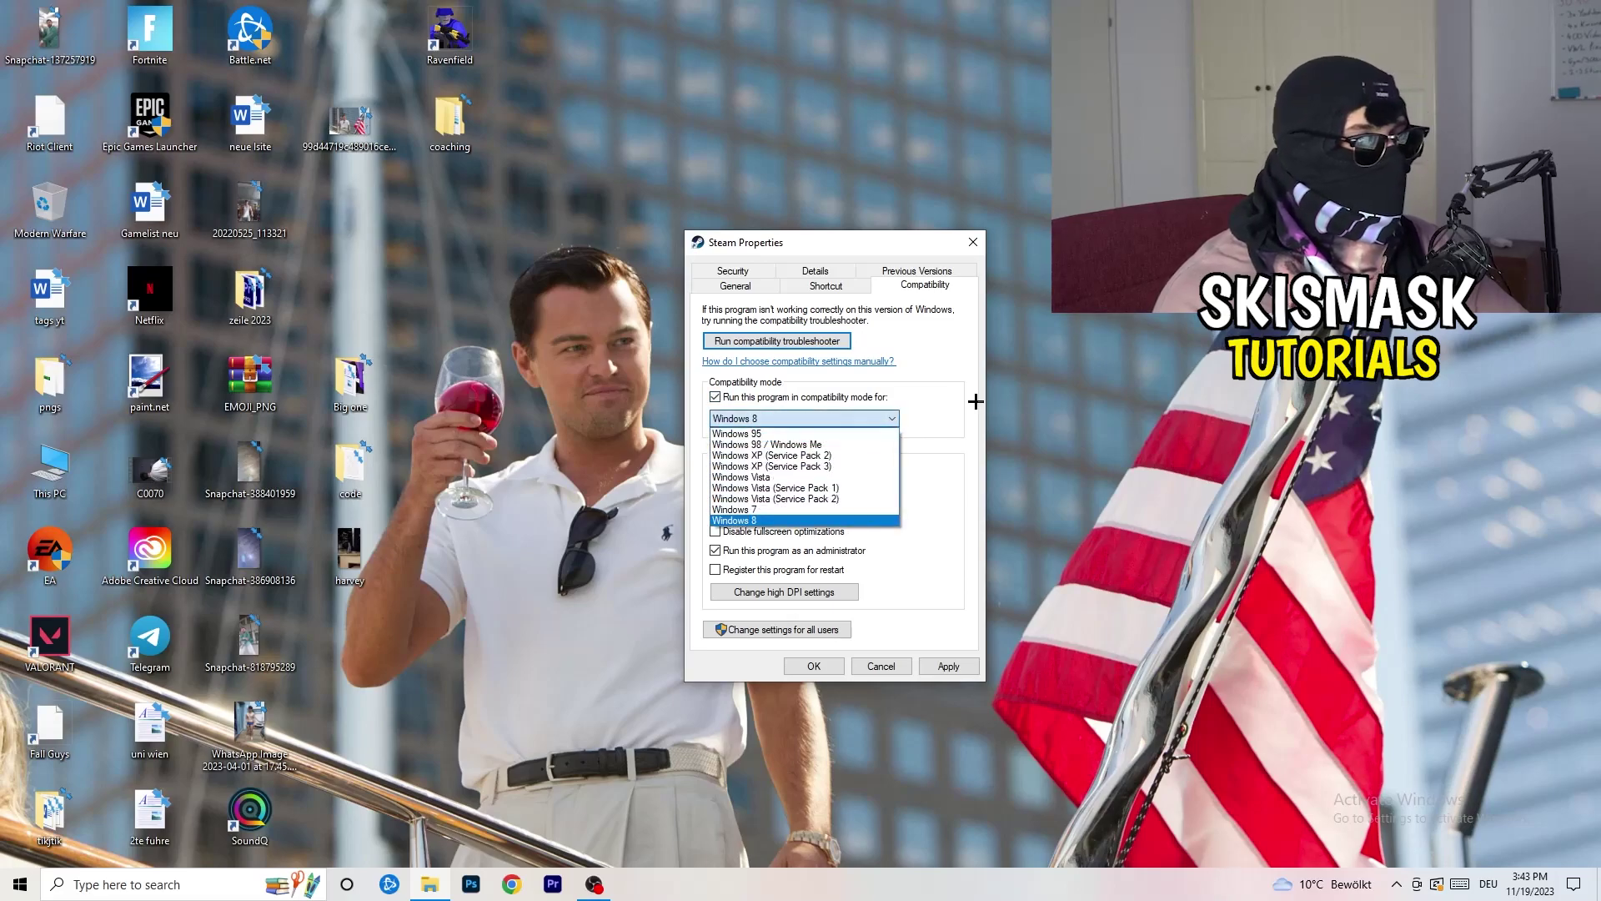
{"action": "left_click", "coordinate": [930, 486]}
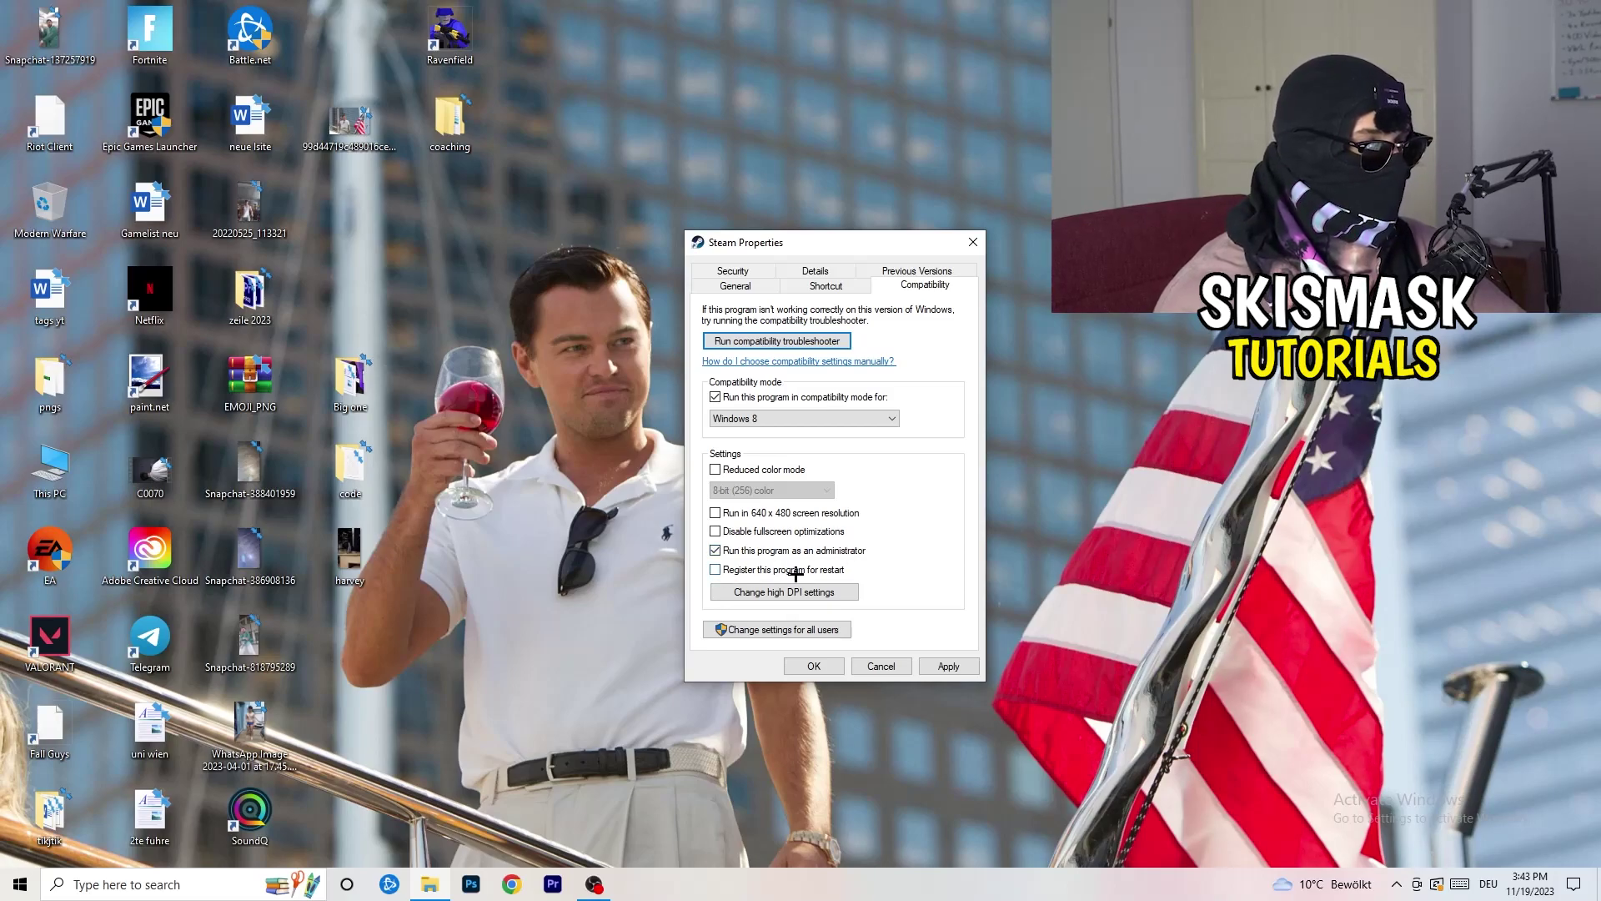
{"action": "left_click", "coordinate": [940, 666]}
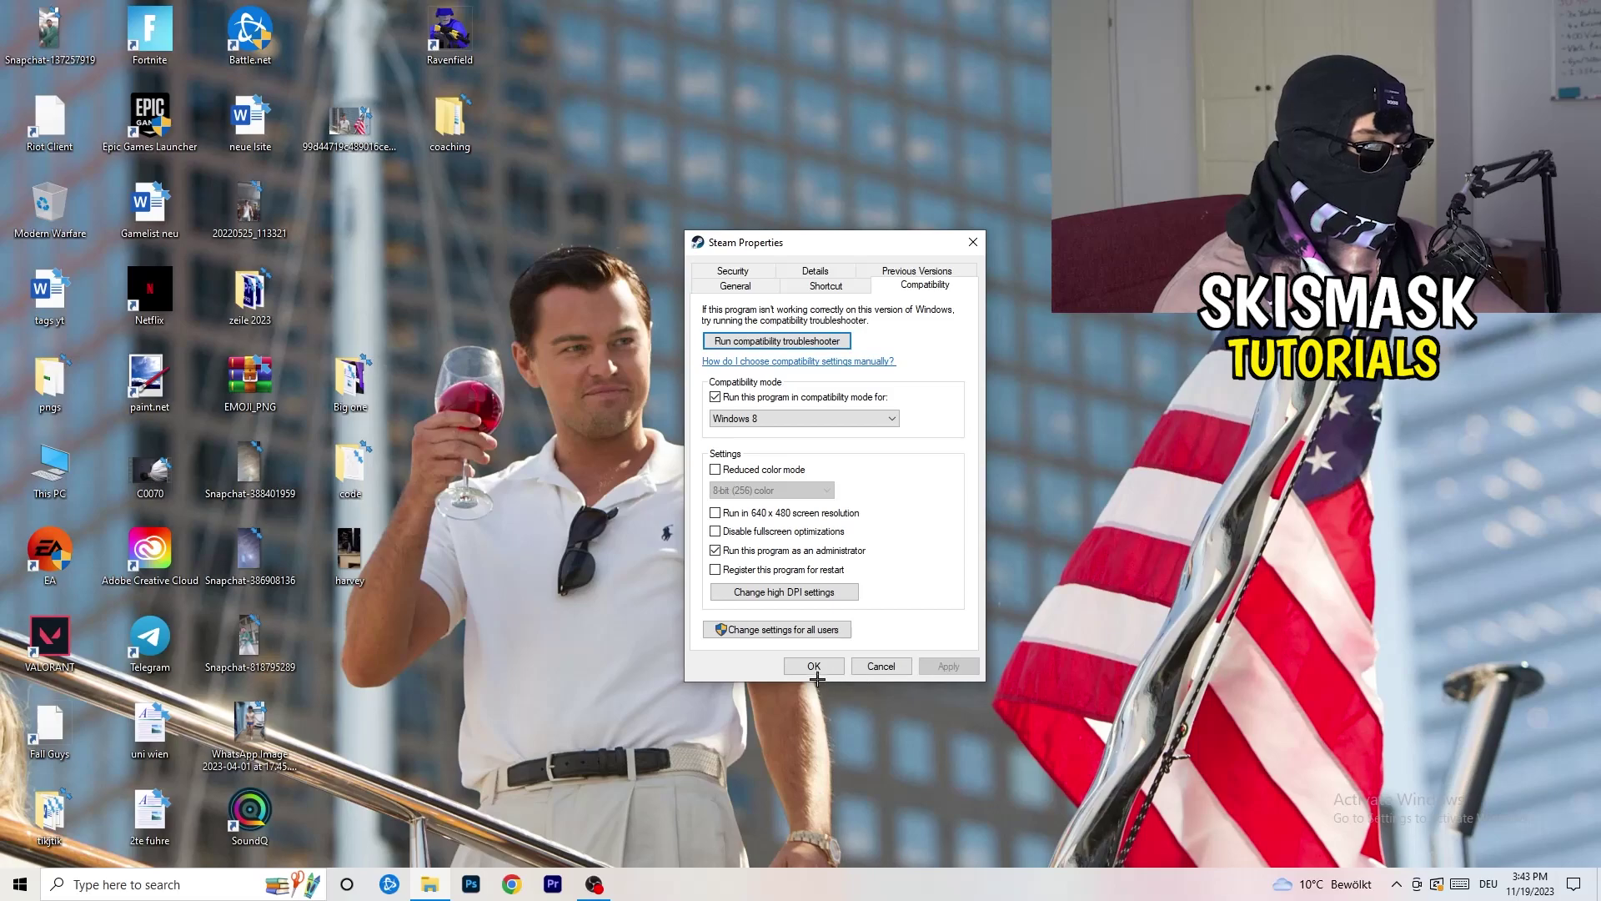
{"action": "left_click", "coordinate": [814, 665]}
{"action": "left_click_drag", "start_coordinate": [844, 289], "coordinate": [776, 313]}
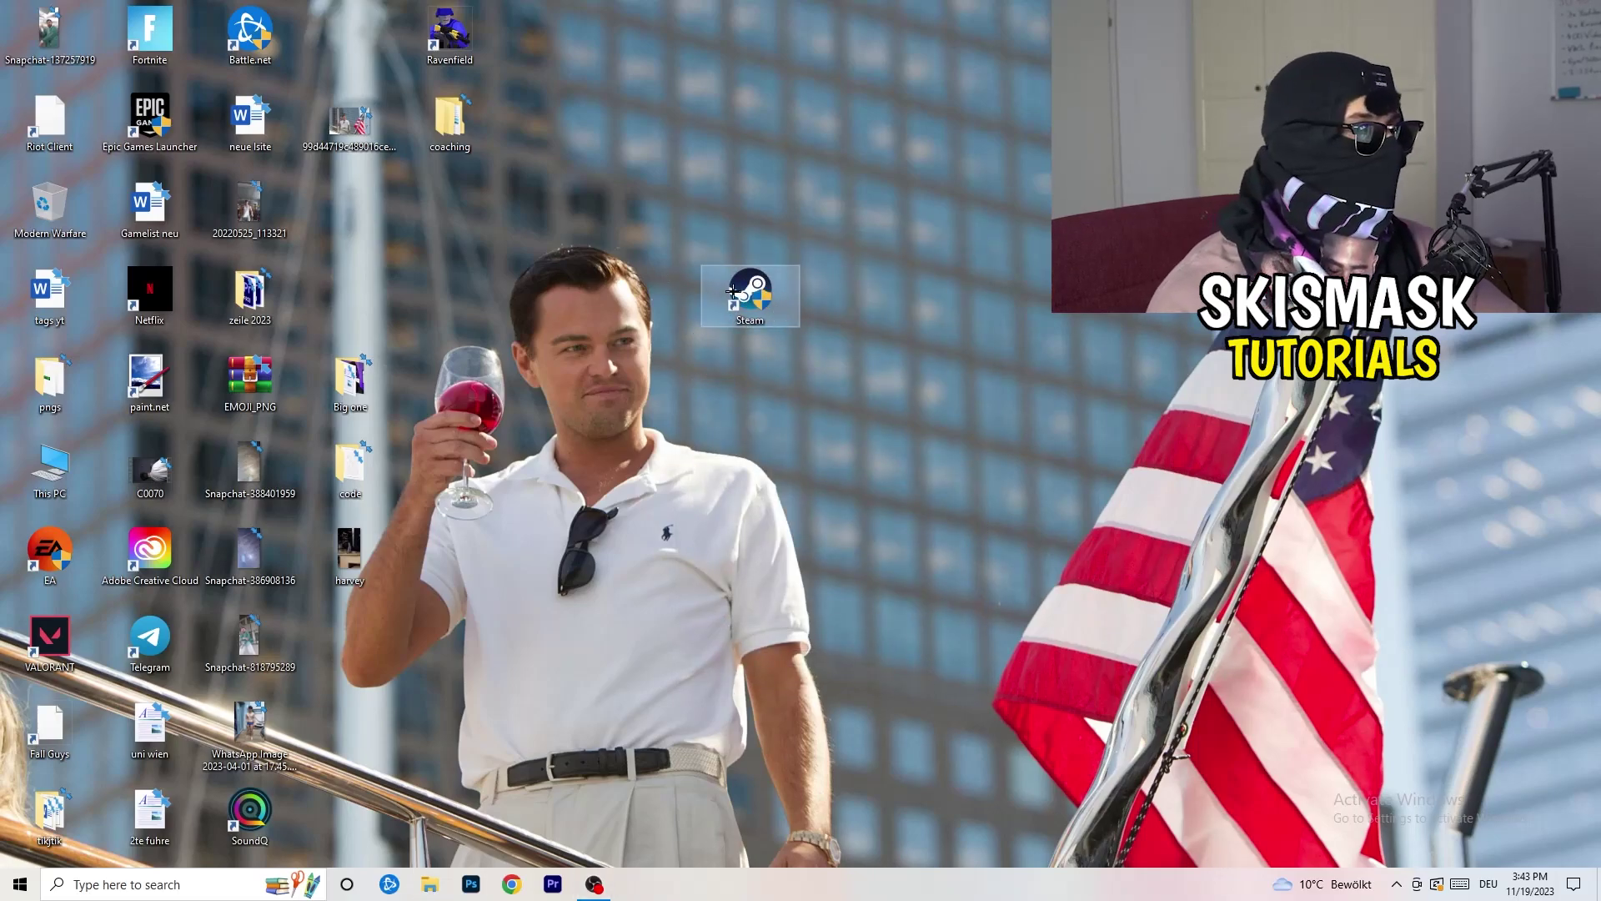
Drag the Steam shortcut further right and check its context menu without changes
{"action": "left_click_drag", "start_coordinate": [776, 313], "coordinate": [975, 313]}
{"action": "left_click_drag", "start_coordinate": [837, 229], "coordinate": [1042, 317]}
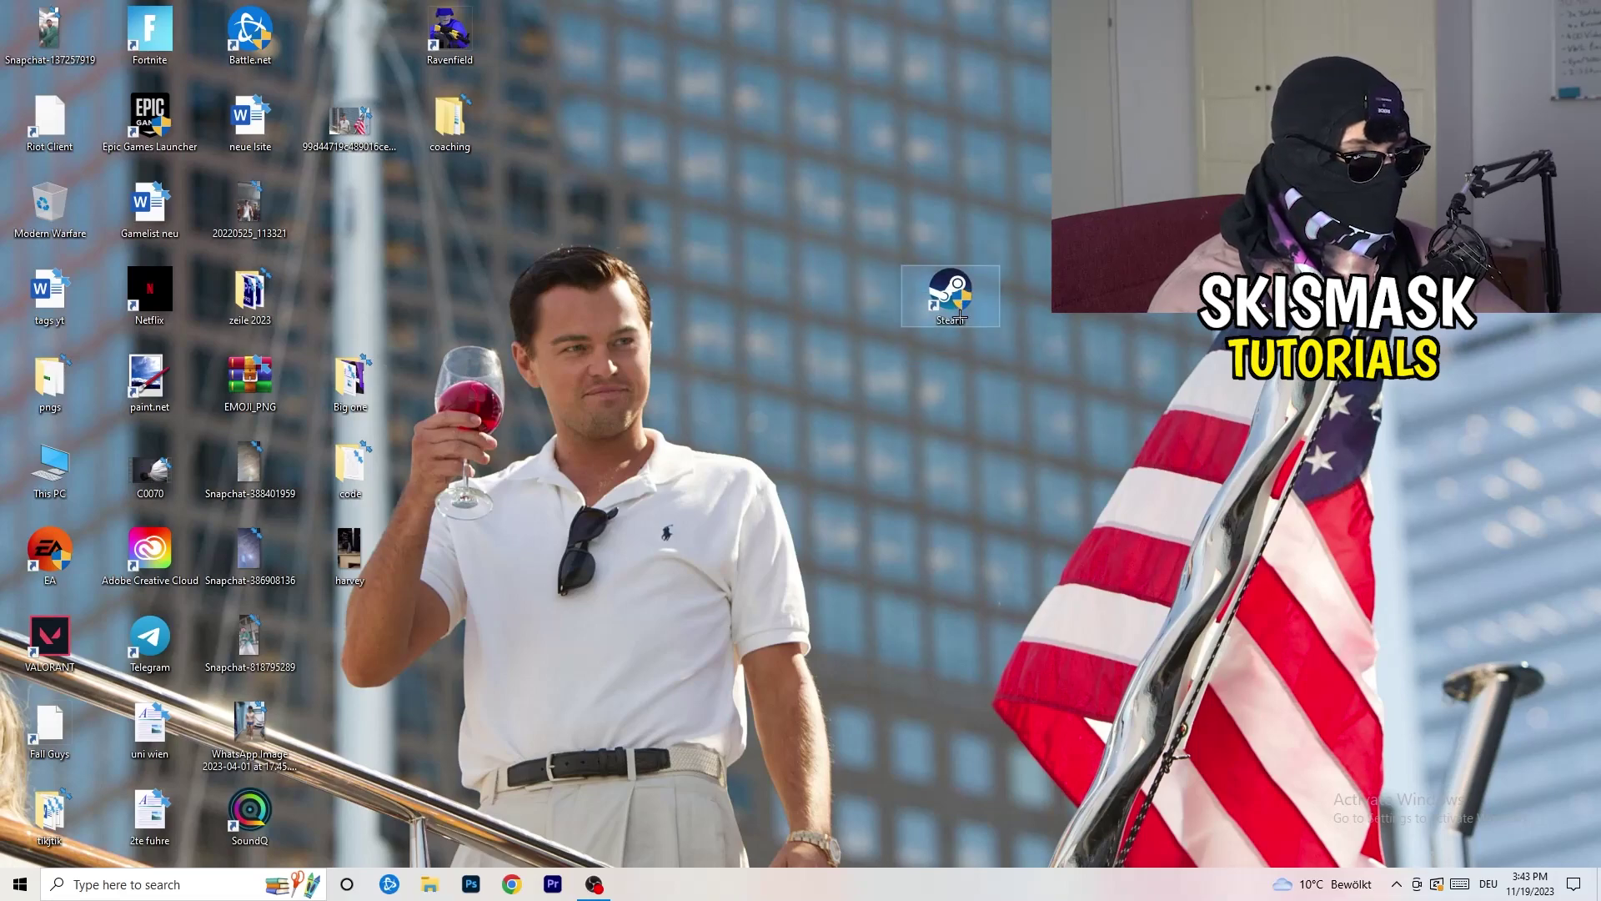
{"action": "left_click", "coordinate": [970, 512]}
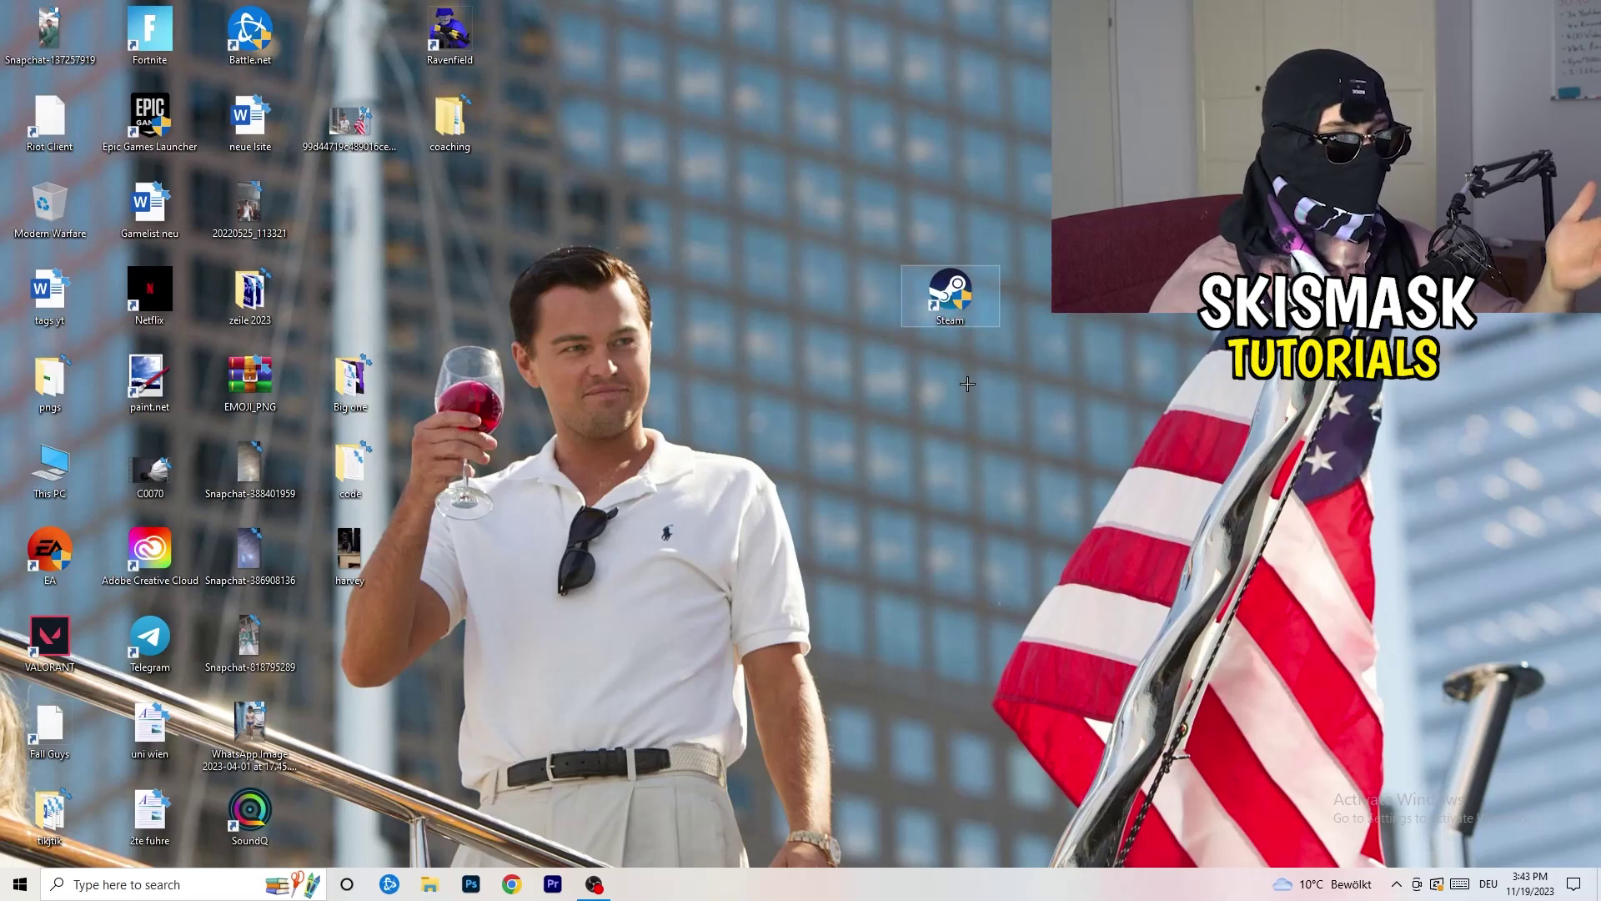
{"action": "right_click", "coordinate": [953, 298]}
{"action": "left_click", "coordinate": [834, 425]}
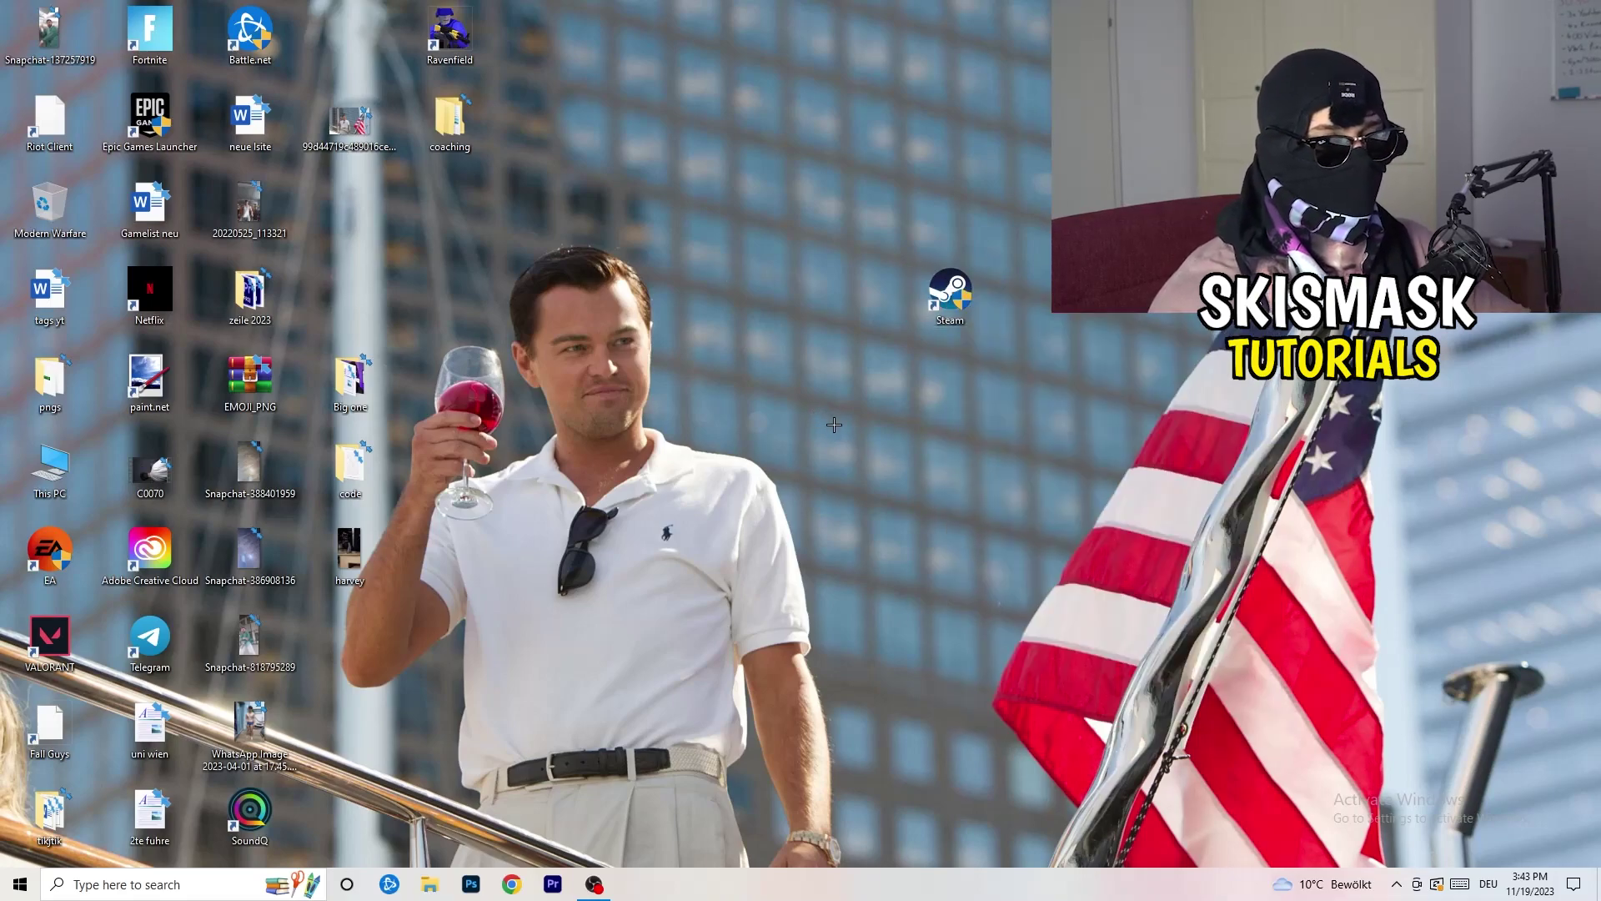
Return the Steam shortcut to the desktop icon grid and open the Start menu
{"action": "left_click_drag", "start_coordinate": [950, 293], "coordinate": [350, 209]}
{"action": "left_click", "coordinate": [637, 194]}
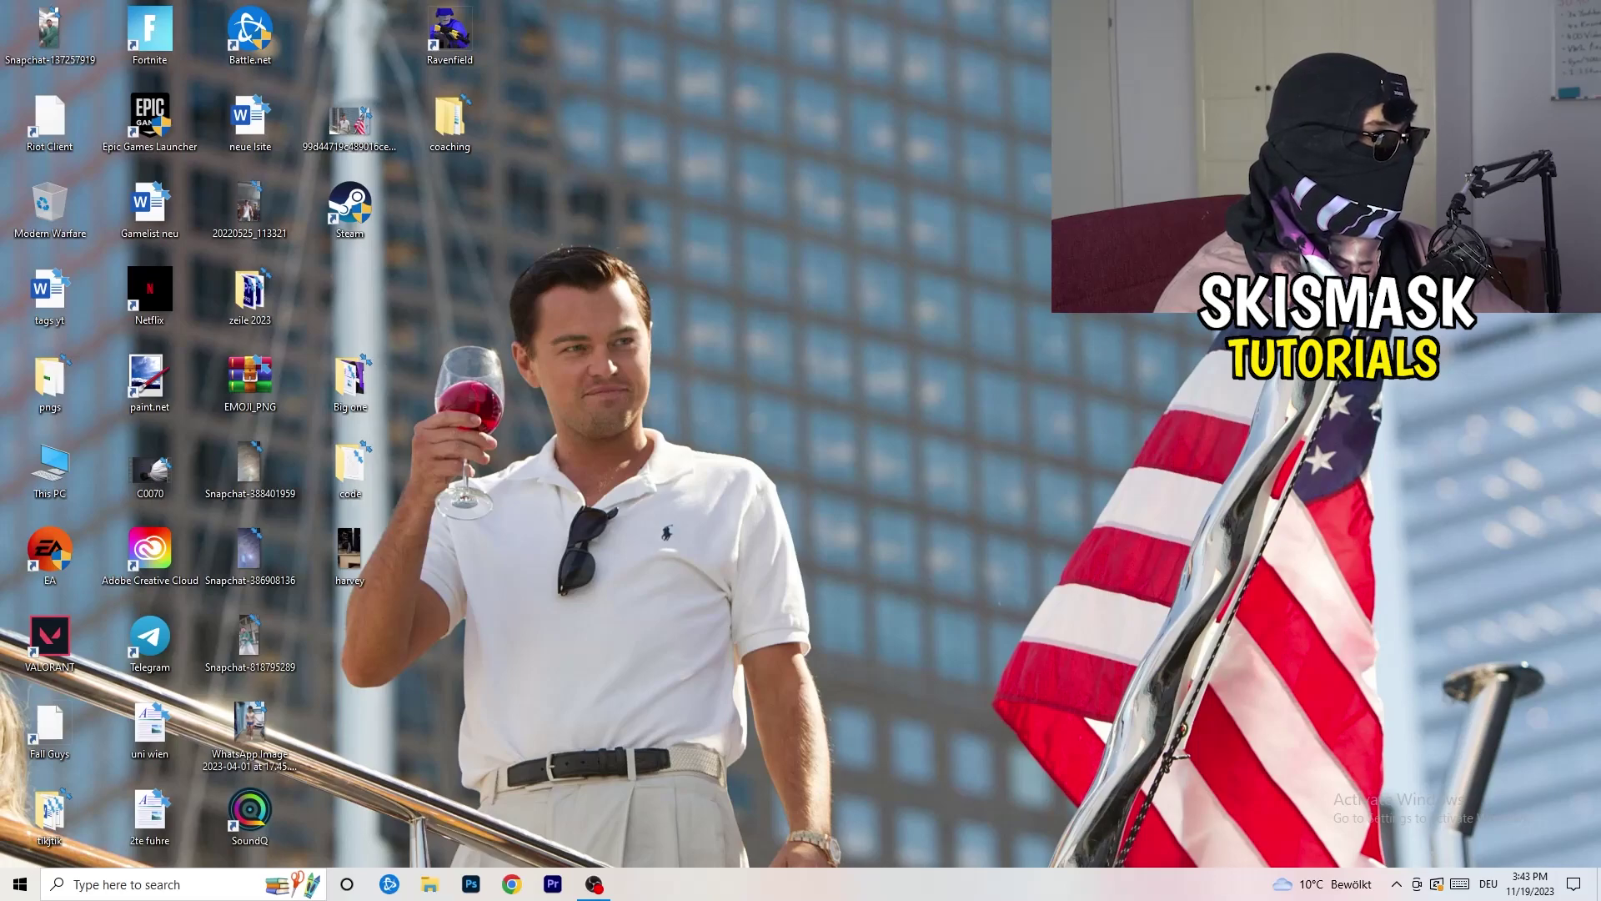
{"action": "left_click", "coordinate": [20, 883]}
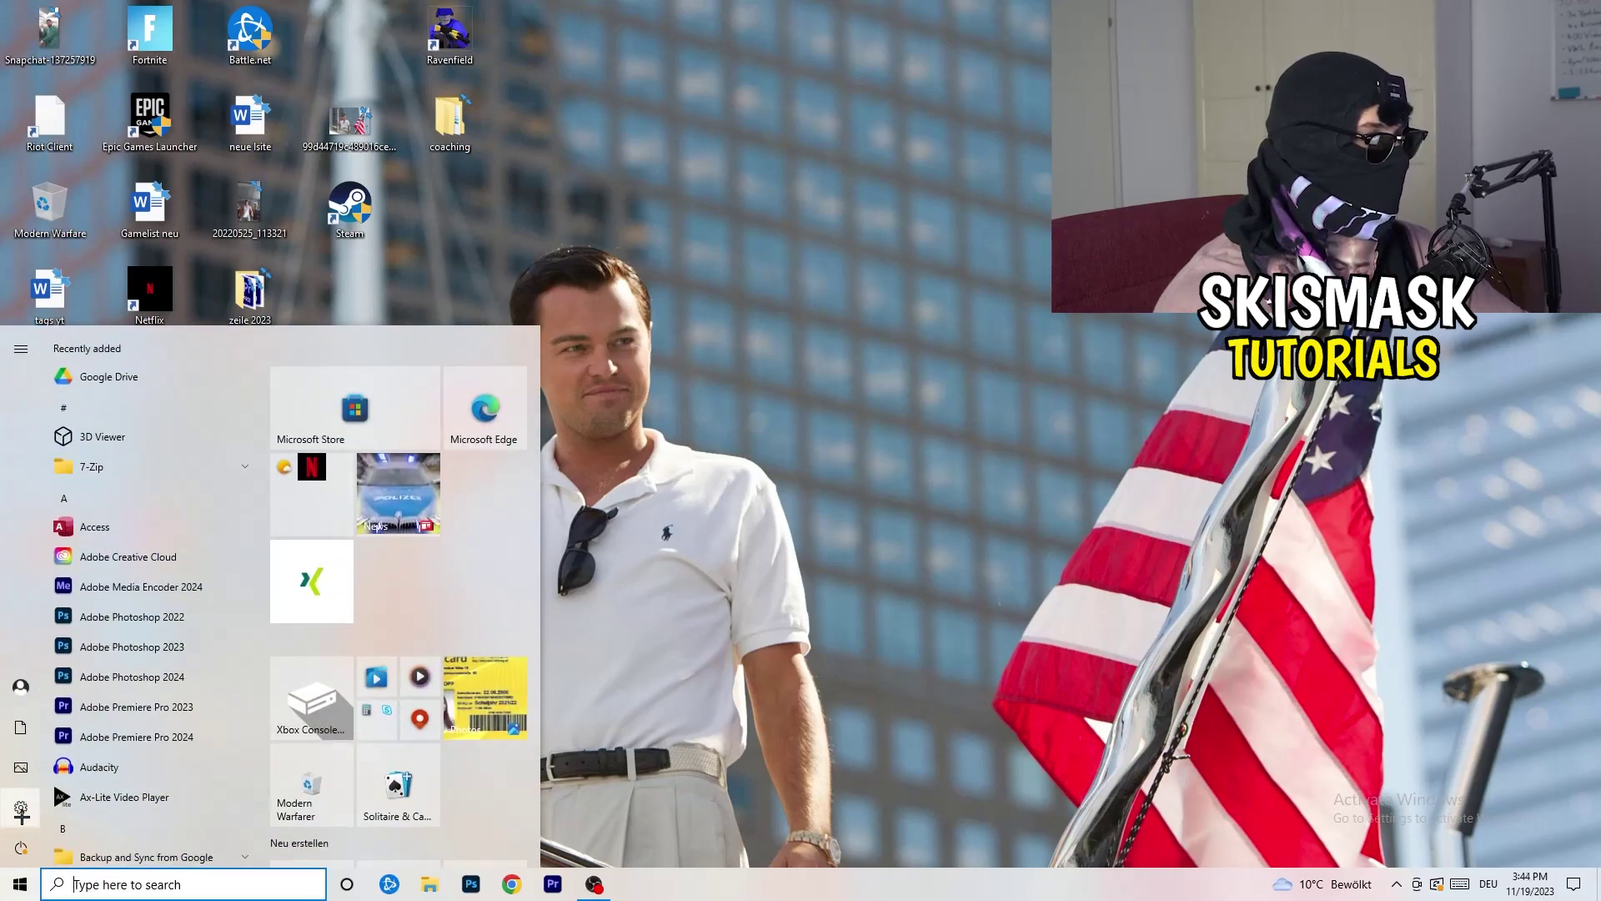
Open Settings and go to Gaming to view the Xbox Game Bar page, with Game Bar off
{"action": "left_click", "coordinate": [20, 811]}
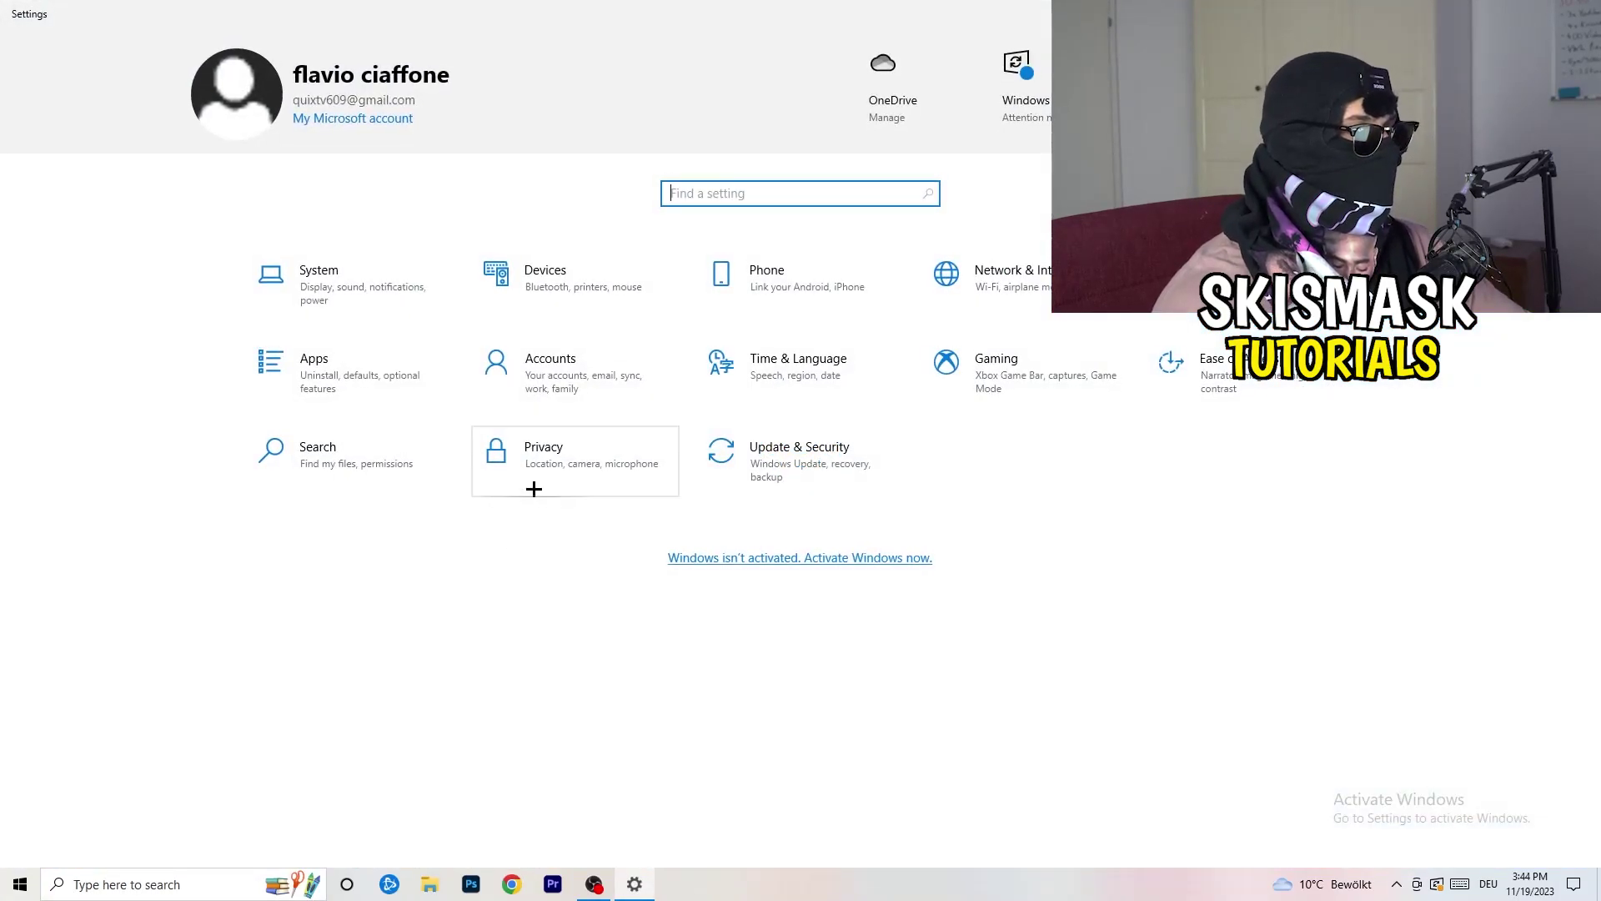
{"action": "left_click", "coordinate": [941, 390]}
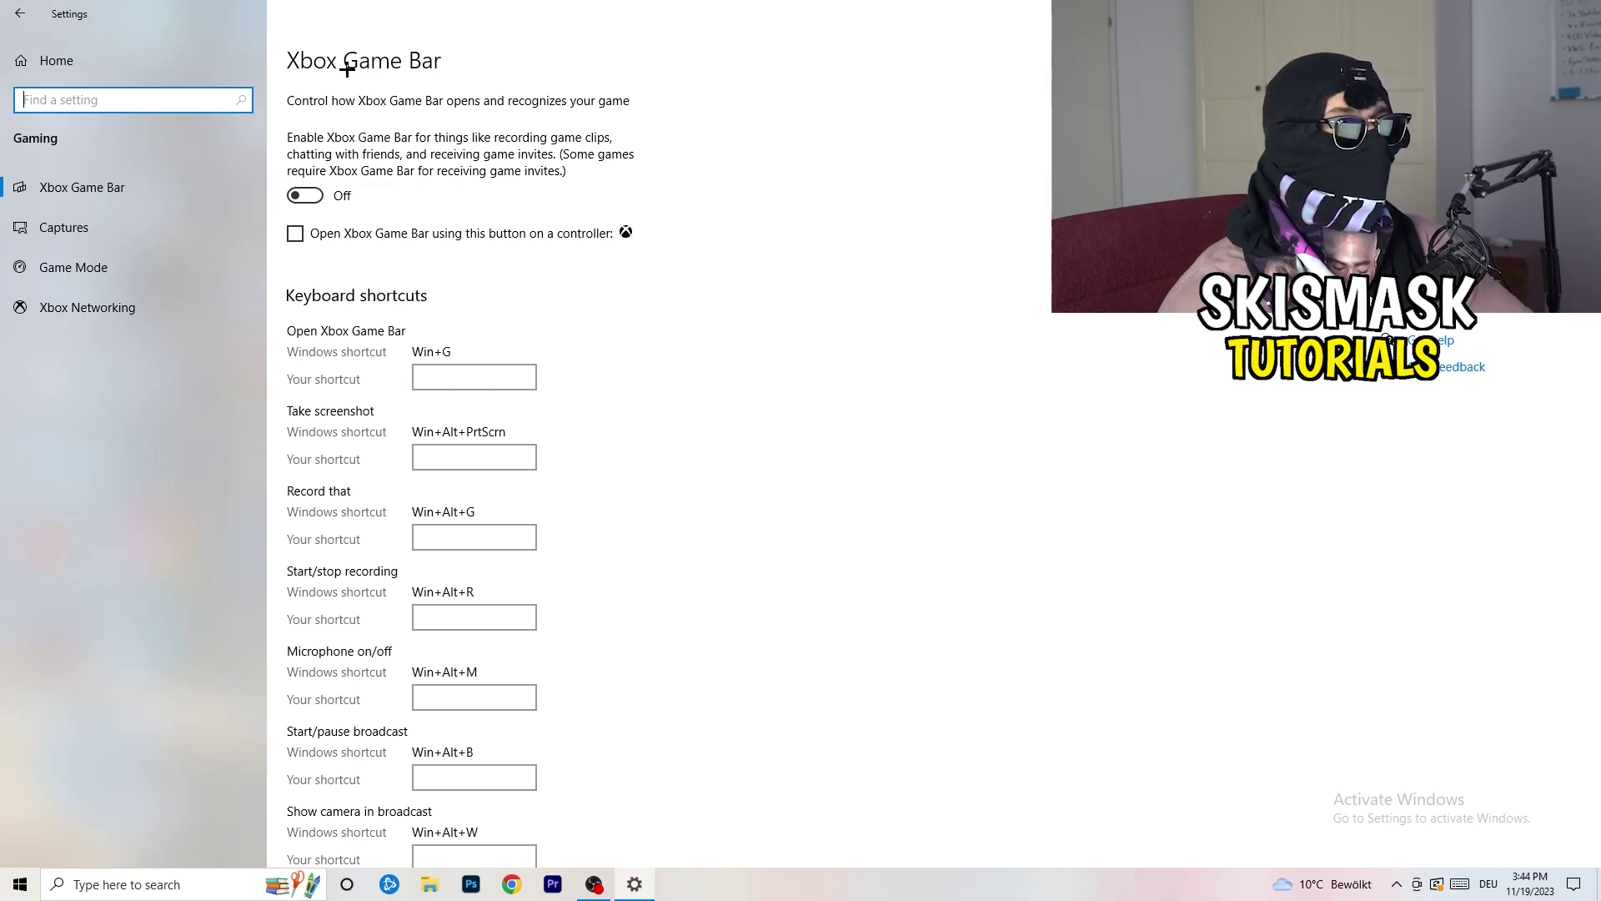
Open the Captures page to confirm background recording and audio recording are off
{"action": "left_click", "coordinate": [152, 238]}
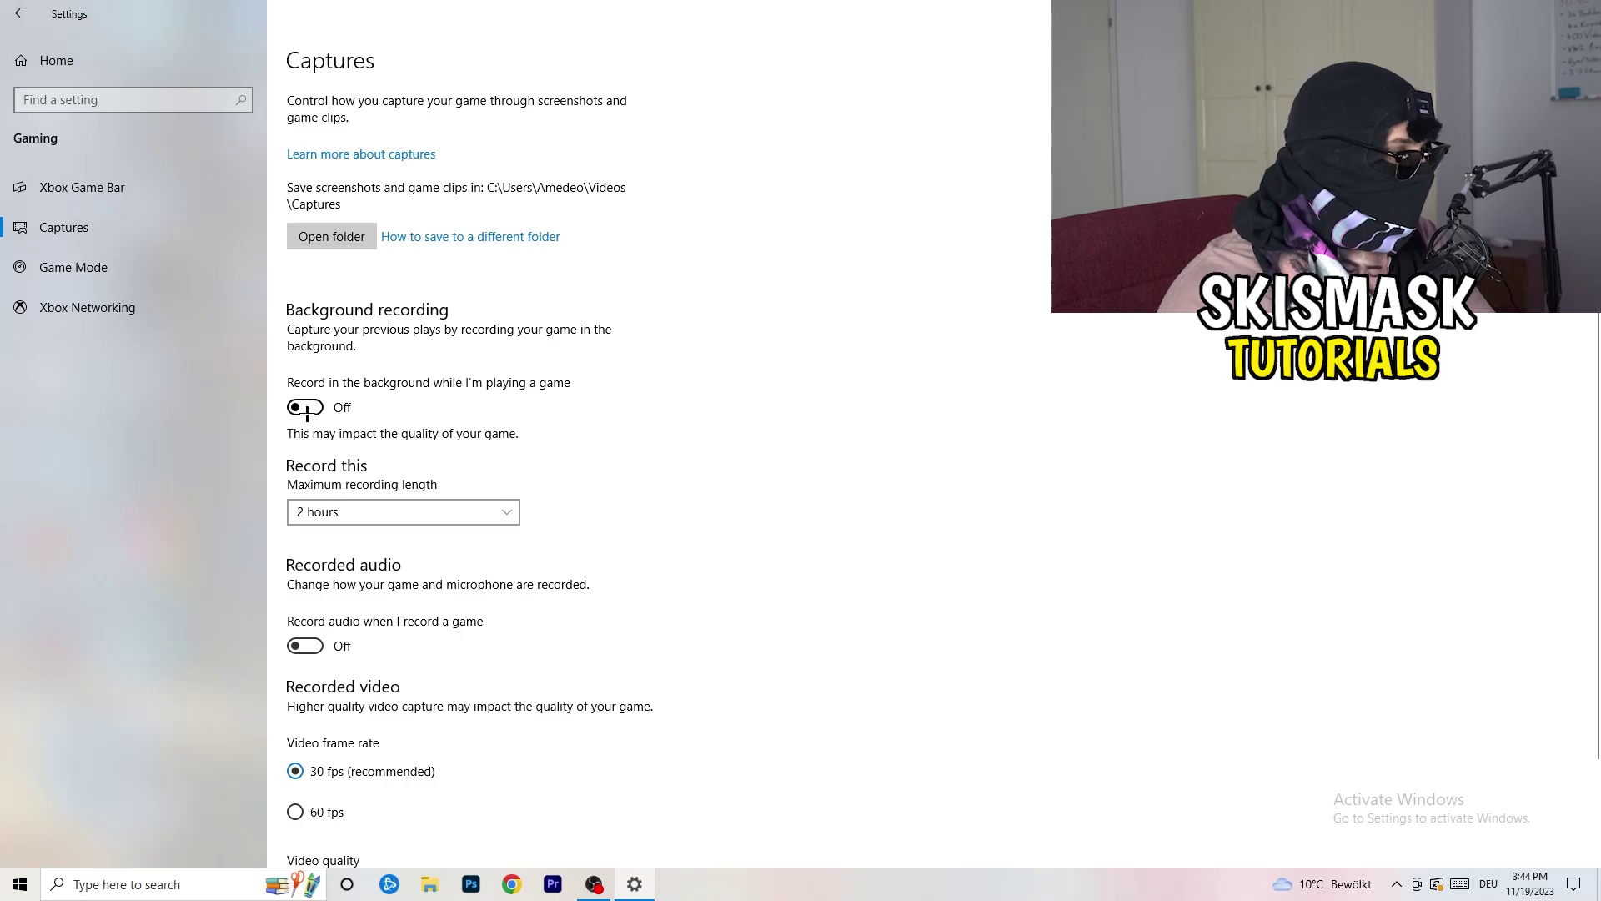
Review the Captures page, then switch to the Game Mode page showing Game Mode on
{"action": "scroll", "coordinate": [500, 521], "scroll_direction": "down", "scroll_amount": 3}
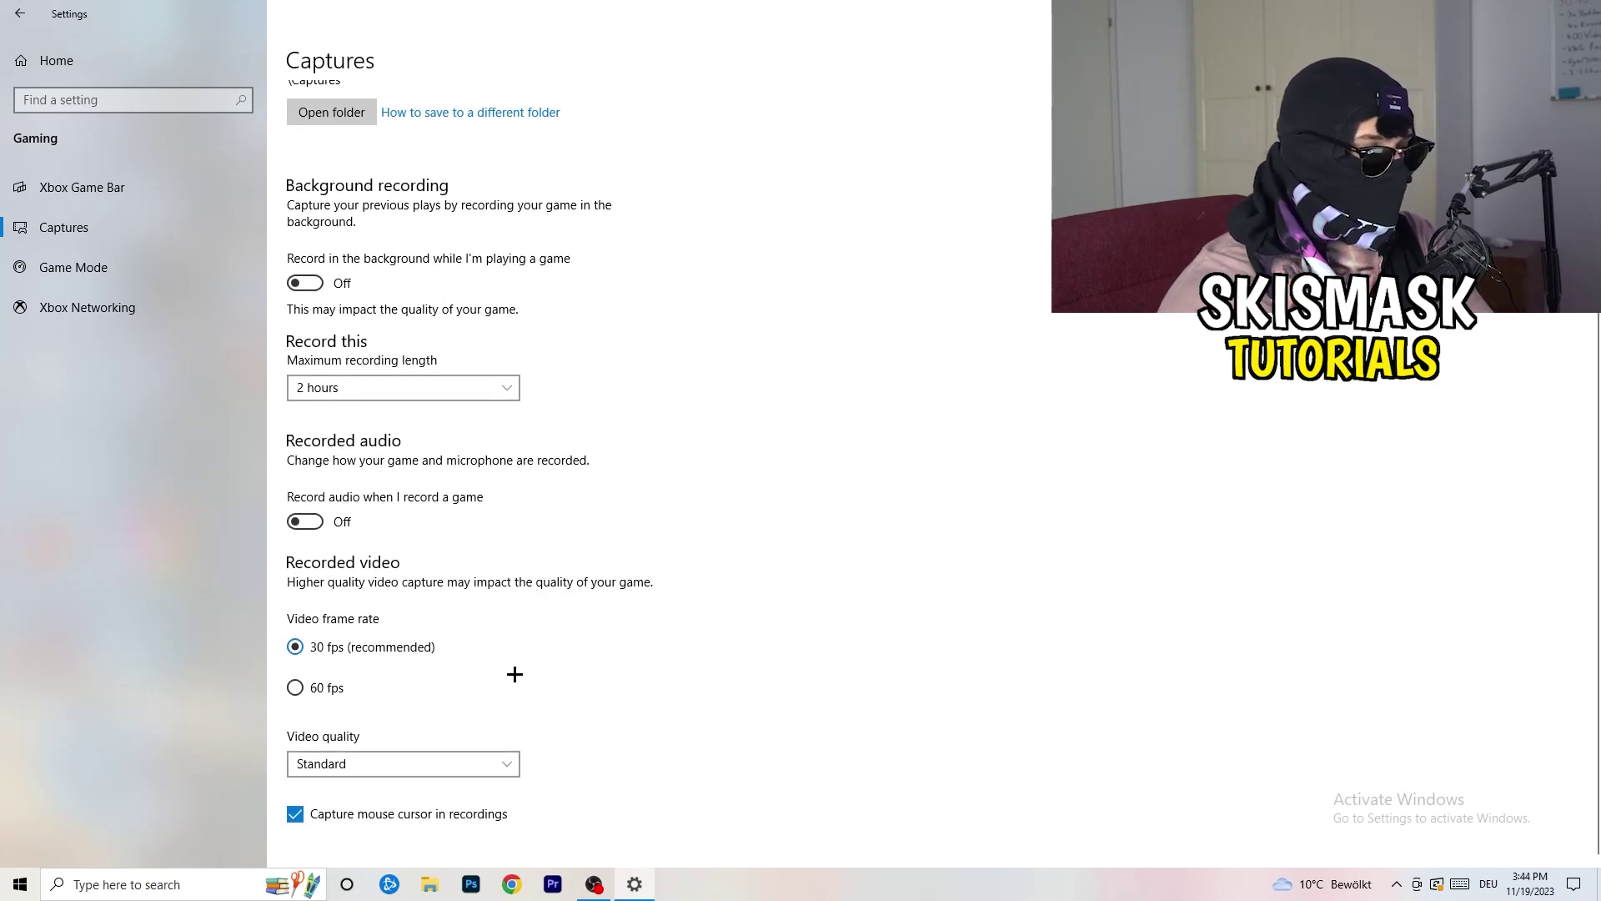
{"action": "scroll", "coordinate": [514, 673], "scroll_direction": "up", "scroll_amount": 3}
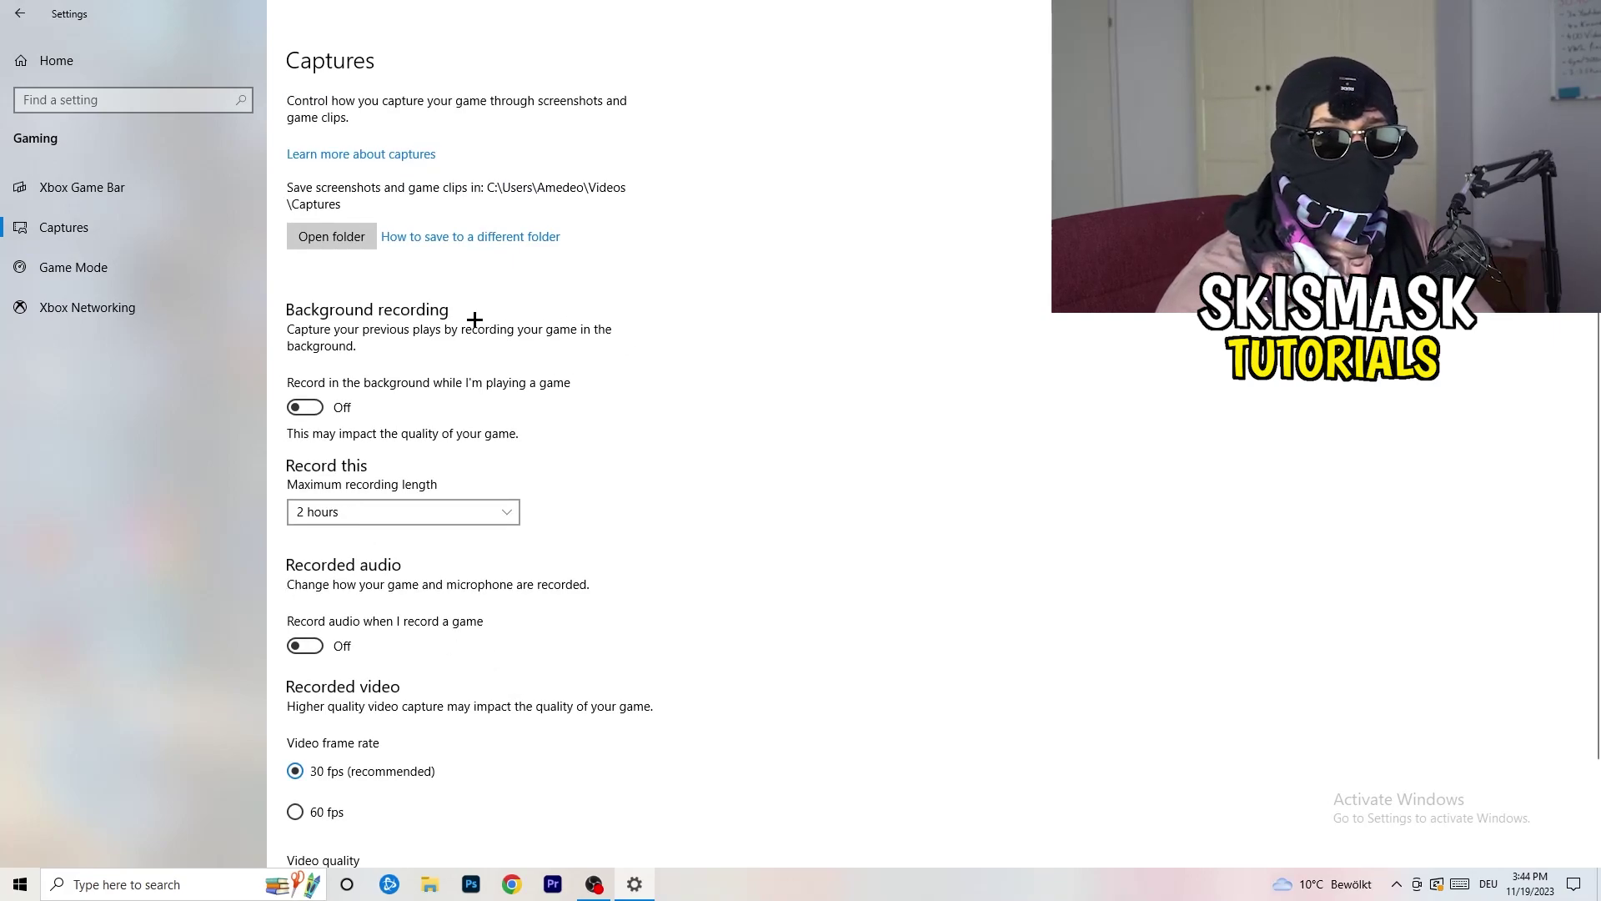
{"action": "left_click", "coordinate": [83, 259]}
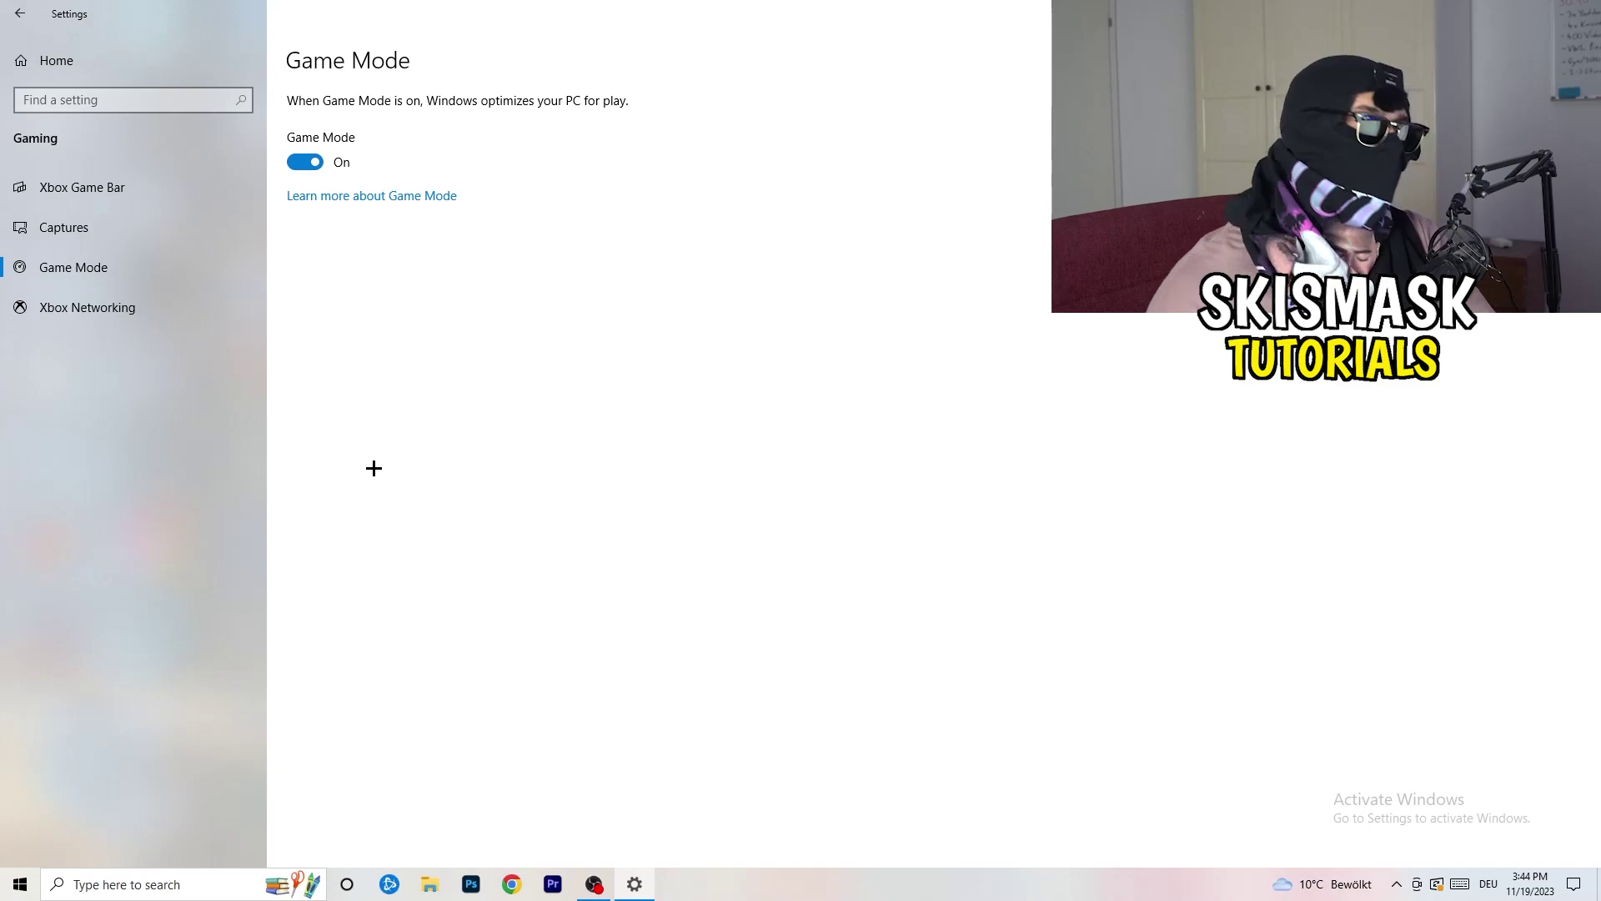